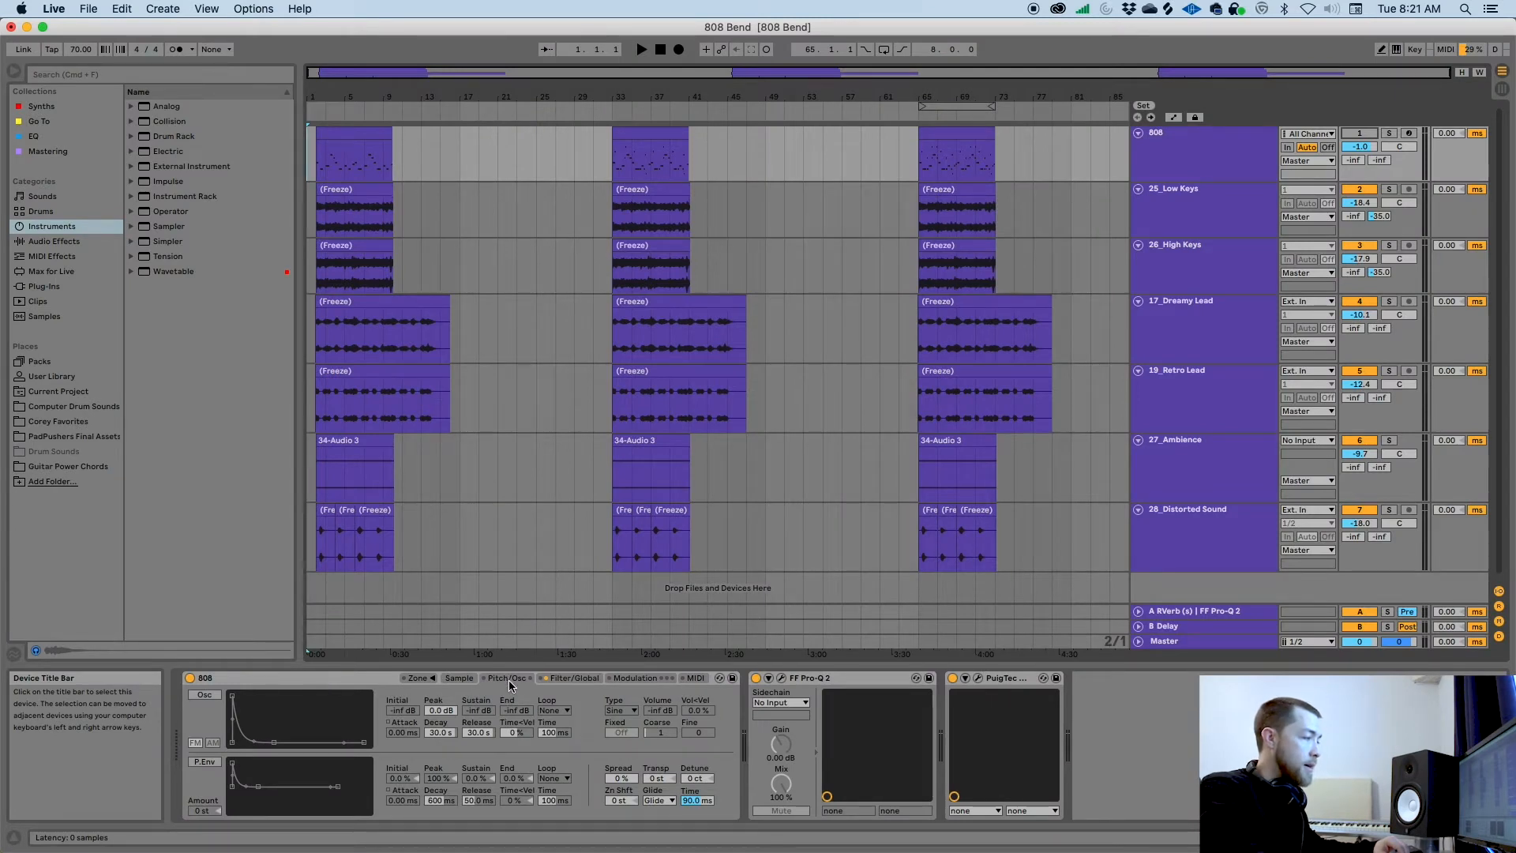
Choose Glide as the glide mode of the 808 track's sampler.
click(659, 800)
click(665, 836)
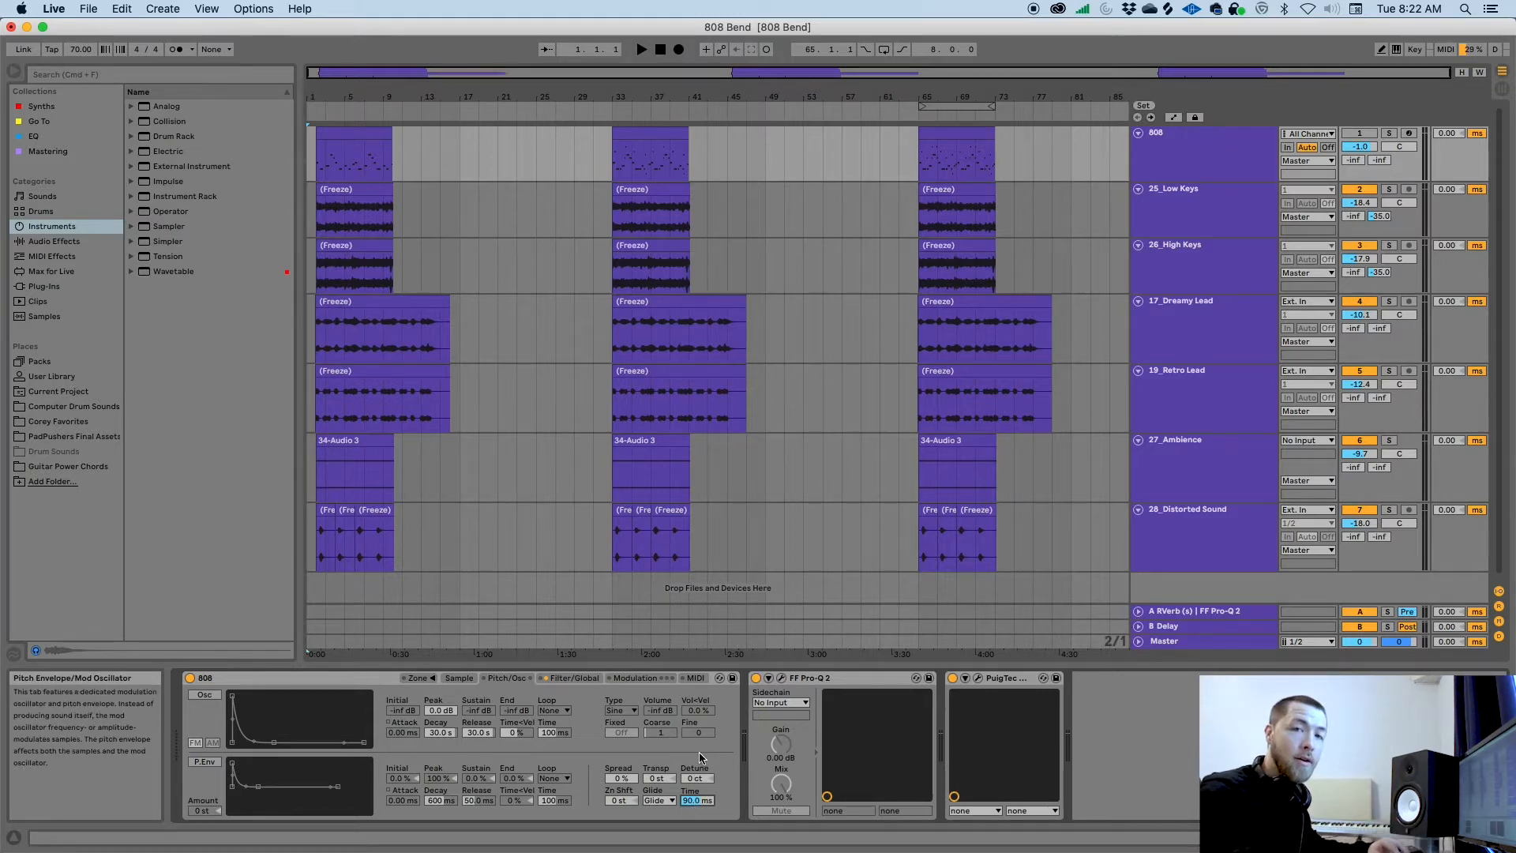
Audition the looped opening notes of the 808 clip at bar 33 and show the 808 track's devices.
double_click(330, 154)
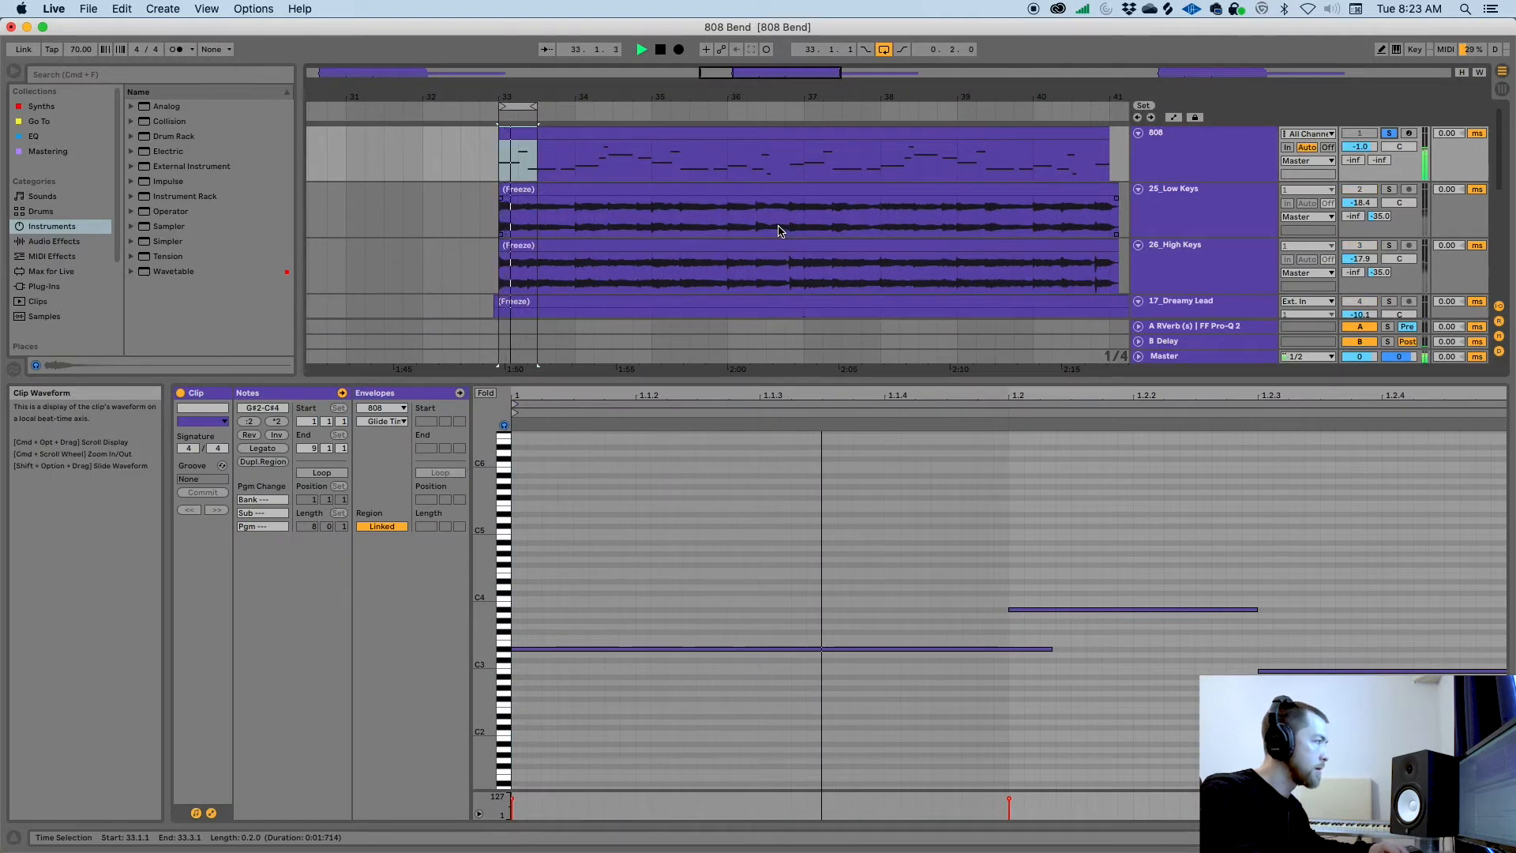
click(1211, 143)
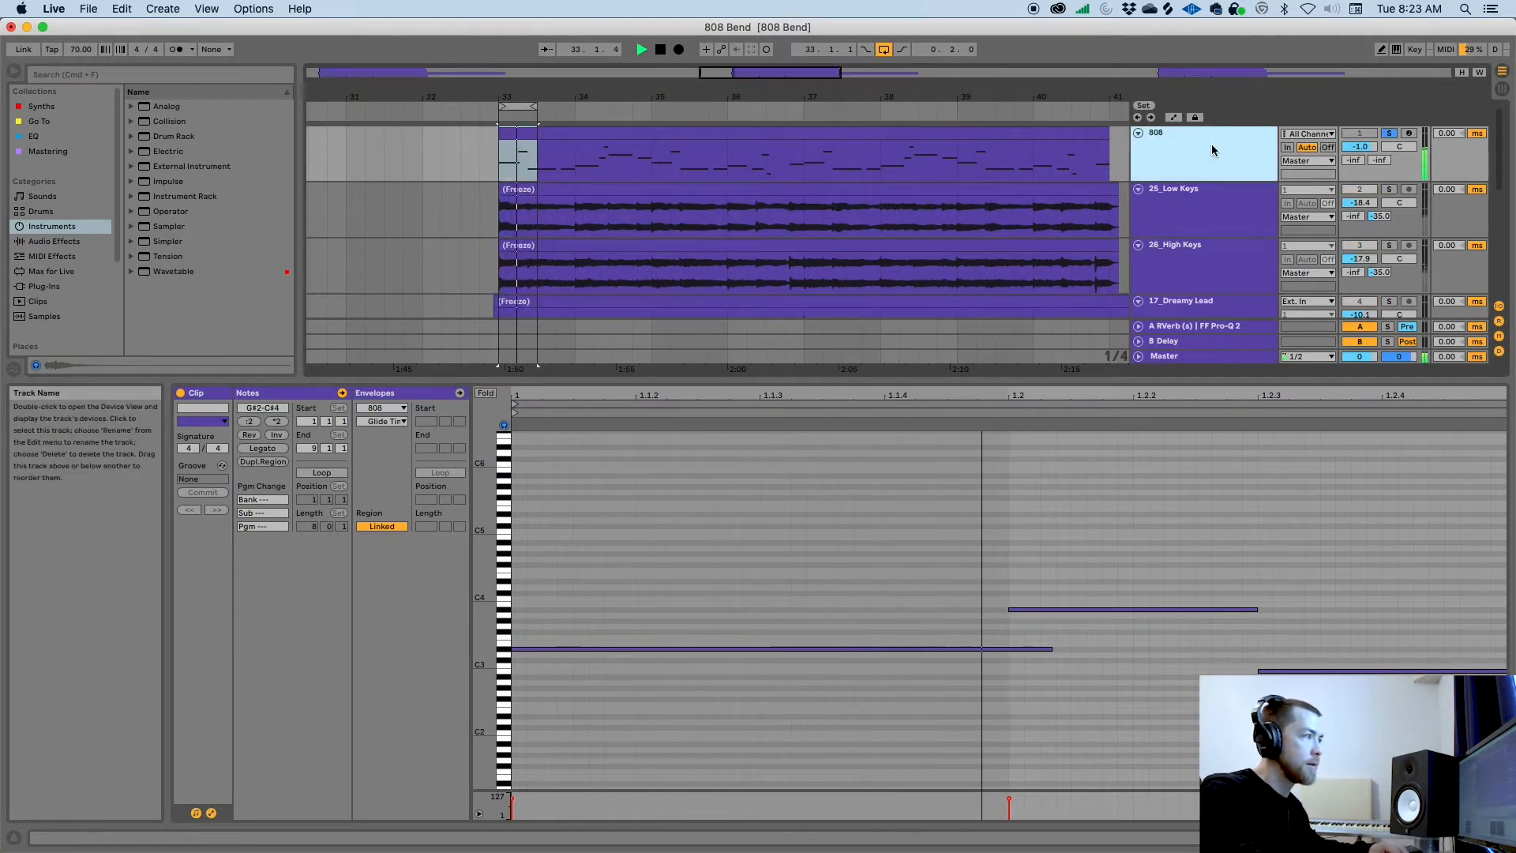
key(space)
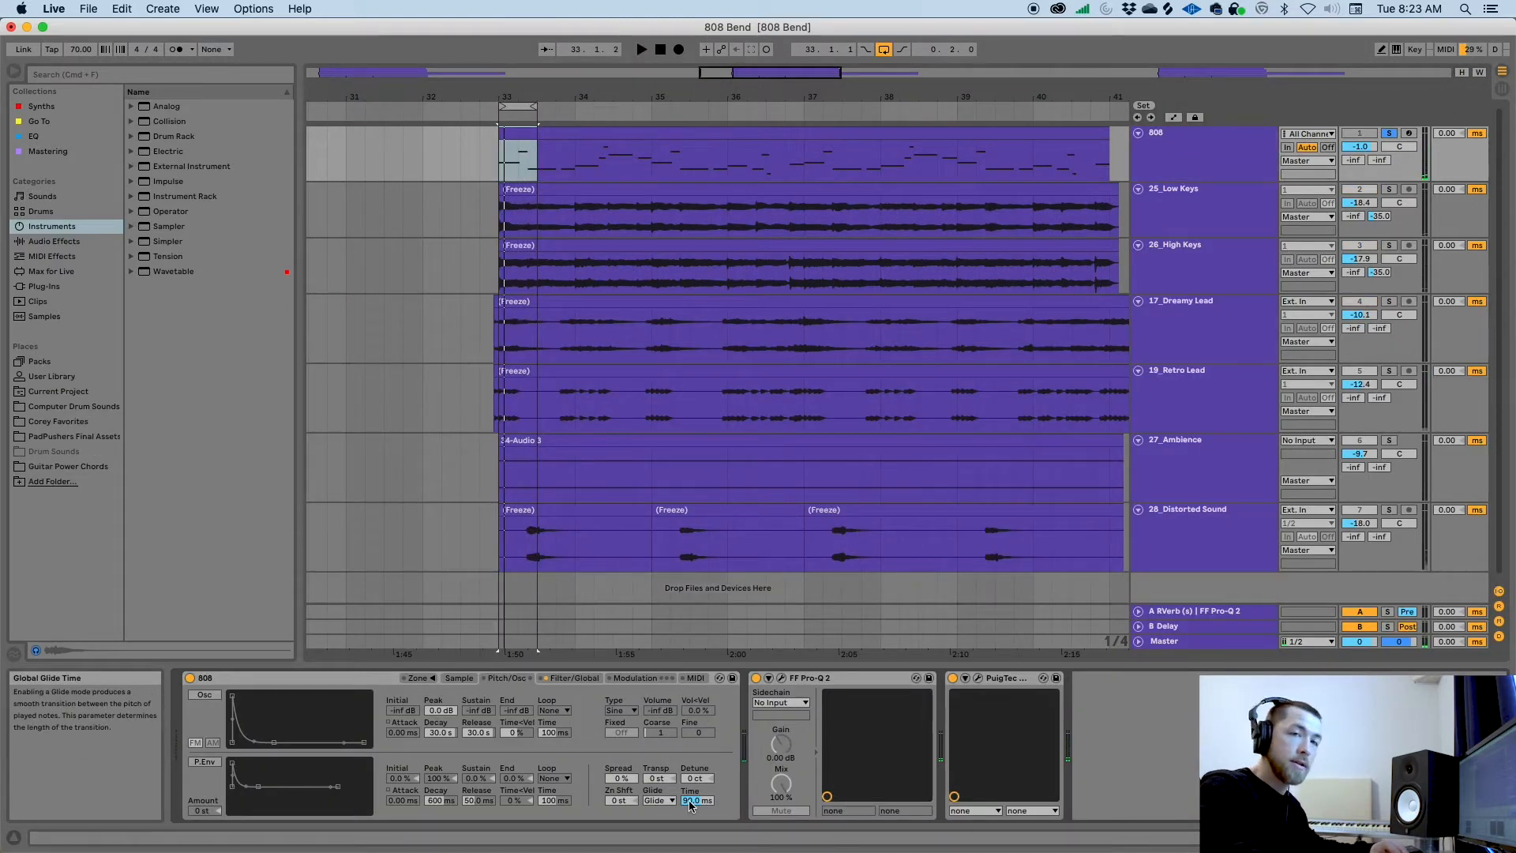
Raise the 808 sampler's glide time to 615 ms while the looped notes at bar 33 play.
key(space)
drag(689, 805, 689, 768)
key(space)
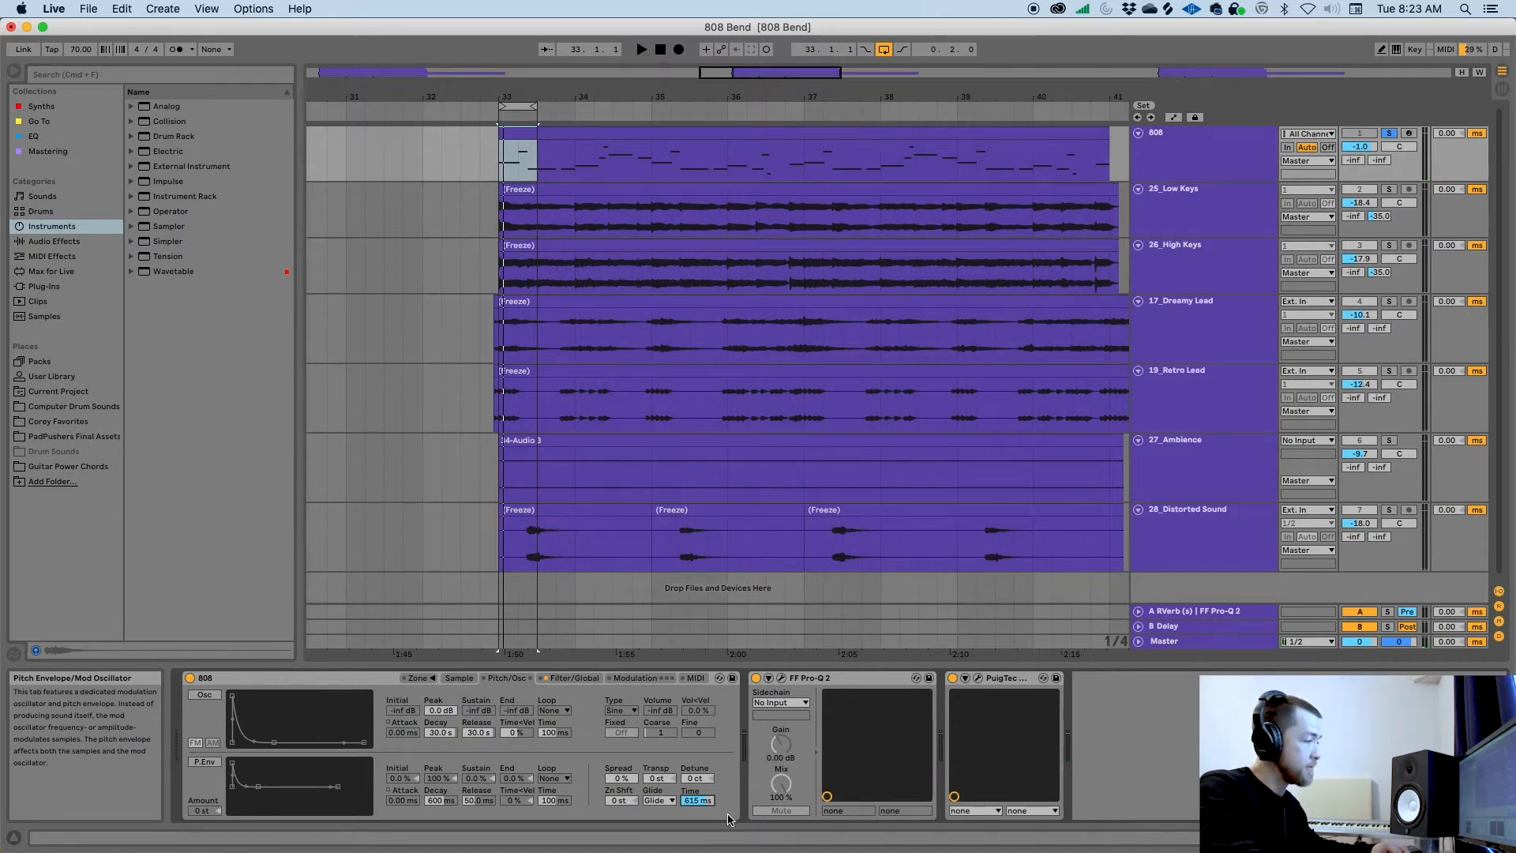
Lower the 808 sampler's glide time to about 20.2 ms and audition the looped notes at bar 33.
drag(696, 804, 697, 848)
key(space)
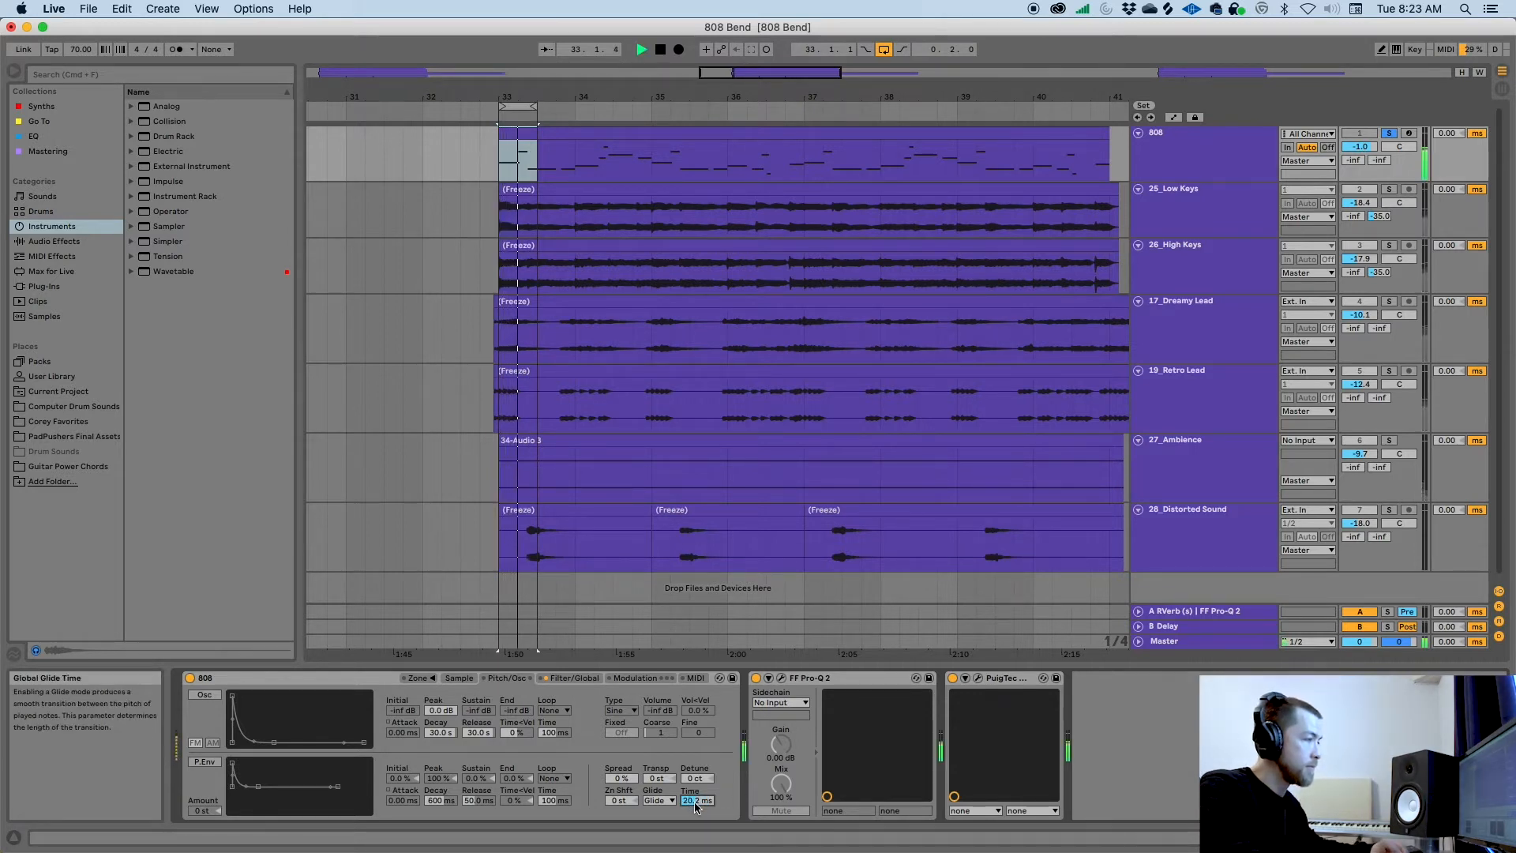
key(space)
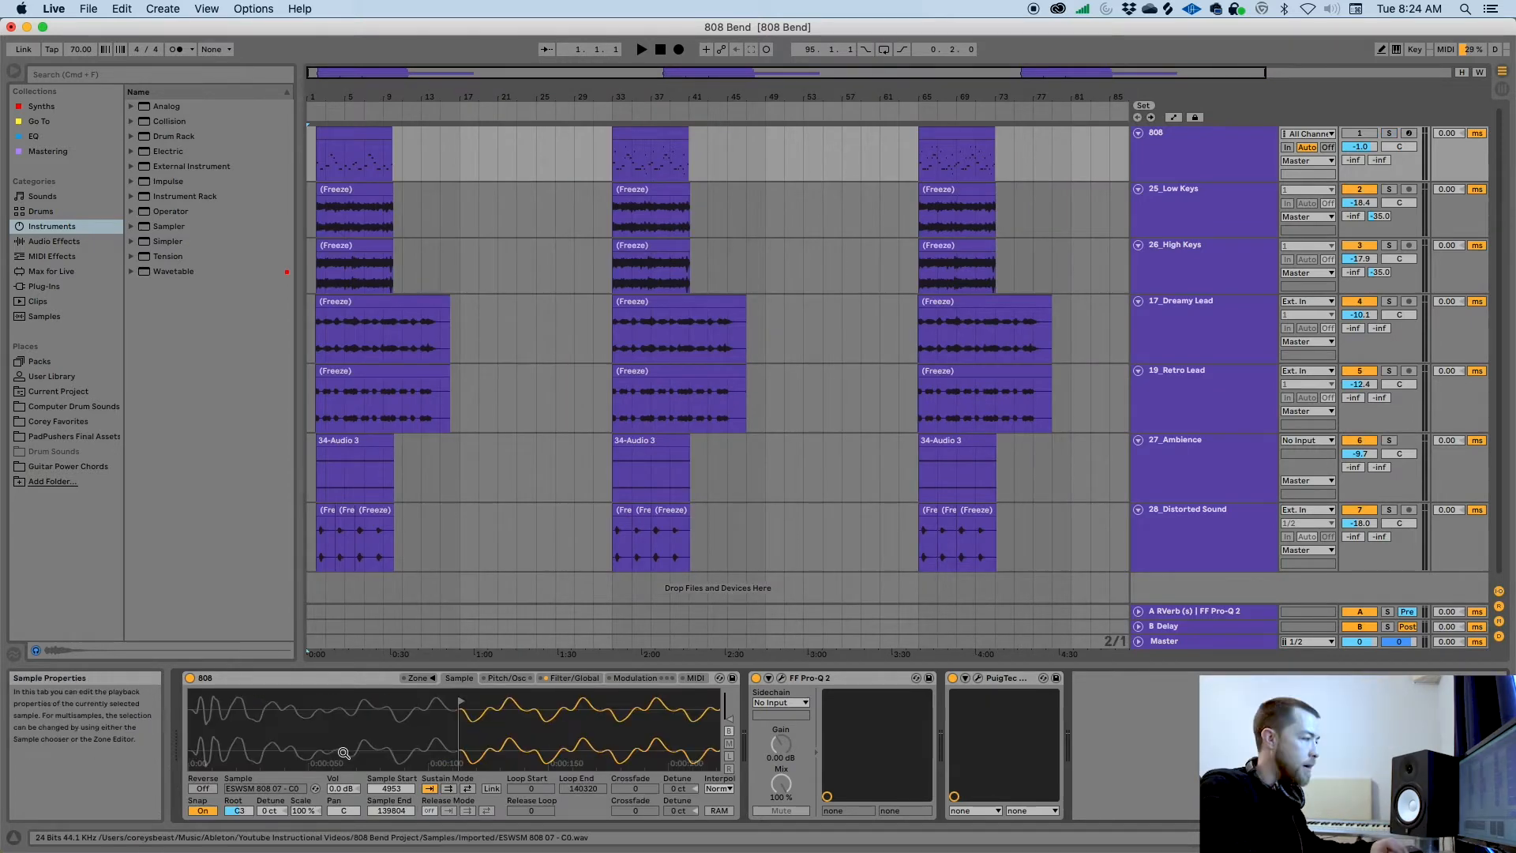
Examine the 808 sample's waveform around its start point up close and audition the first 808 clip.
drag(343, 753, 201, 708)
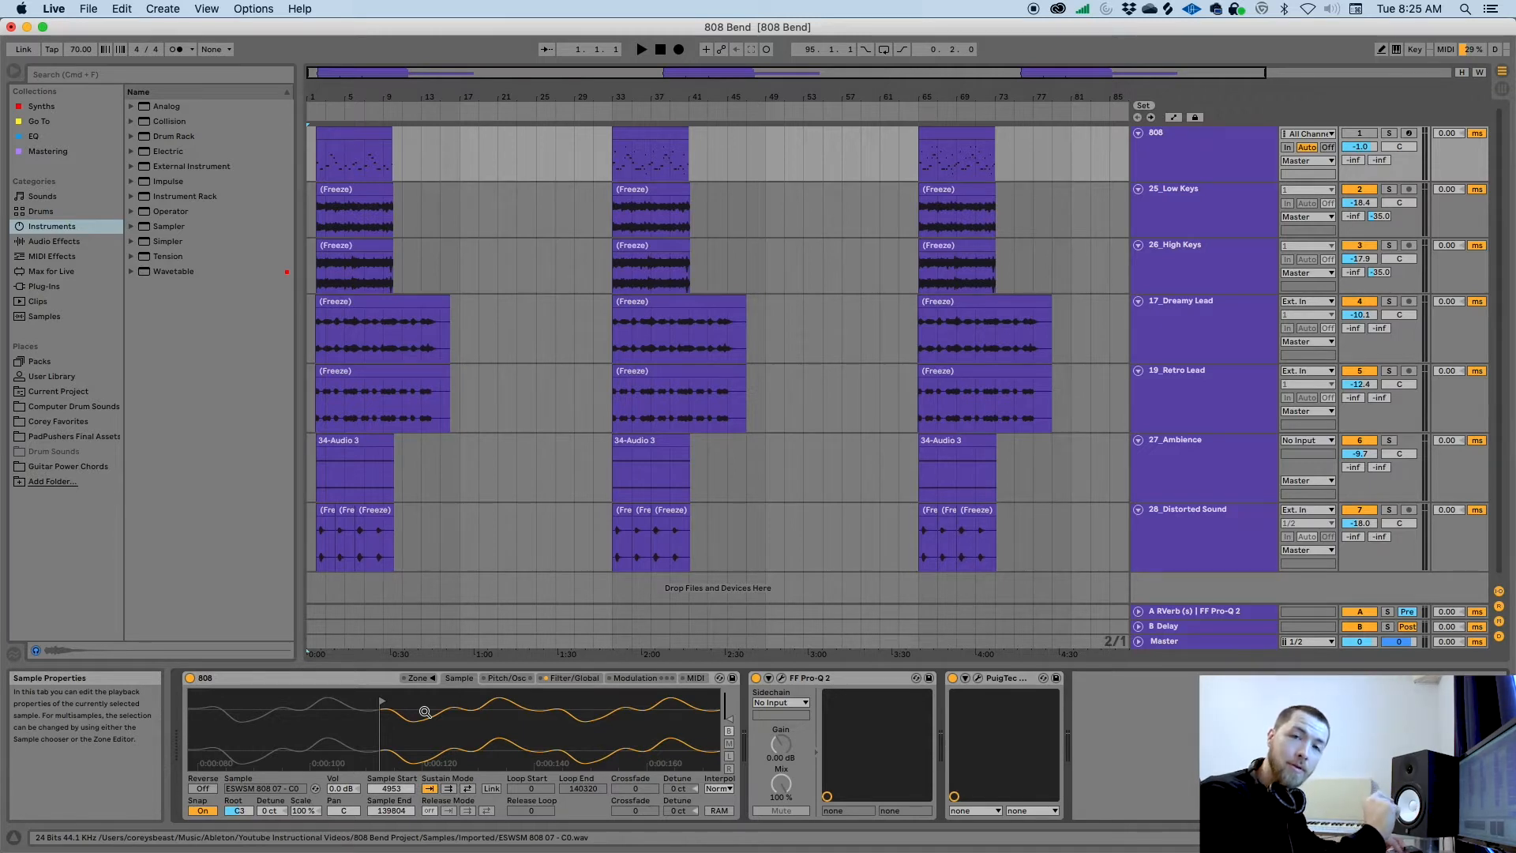
drag(425, 712, 618, 715)
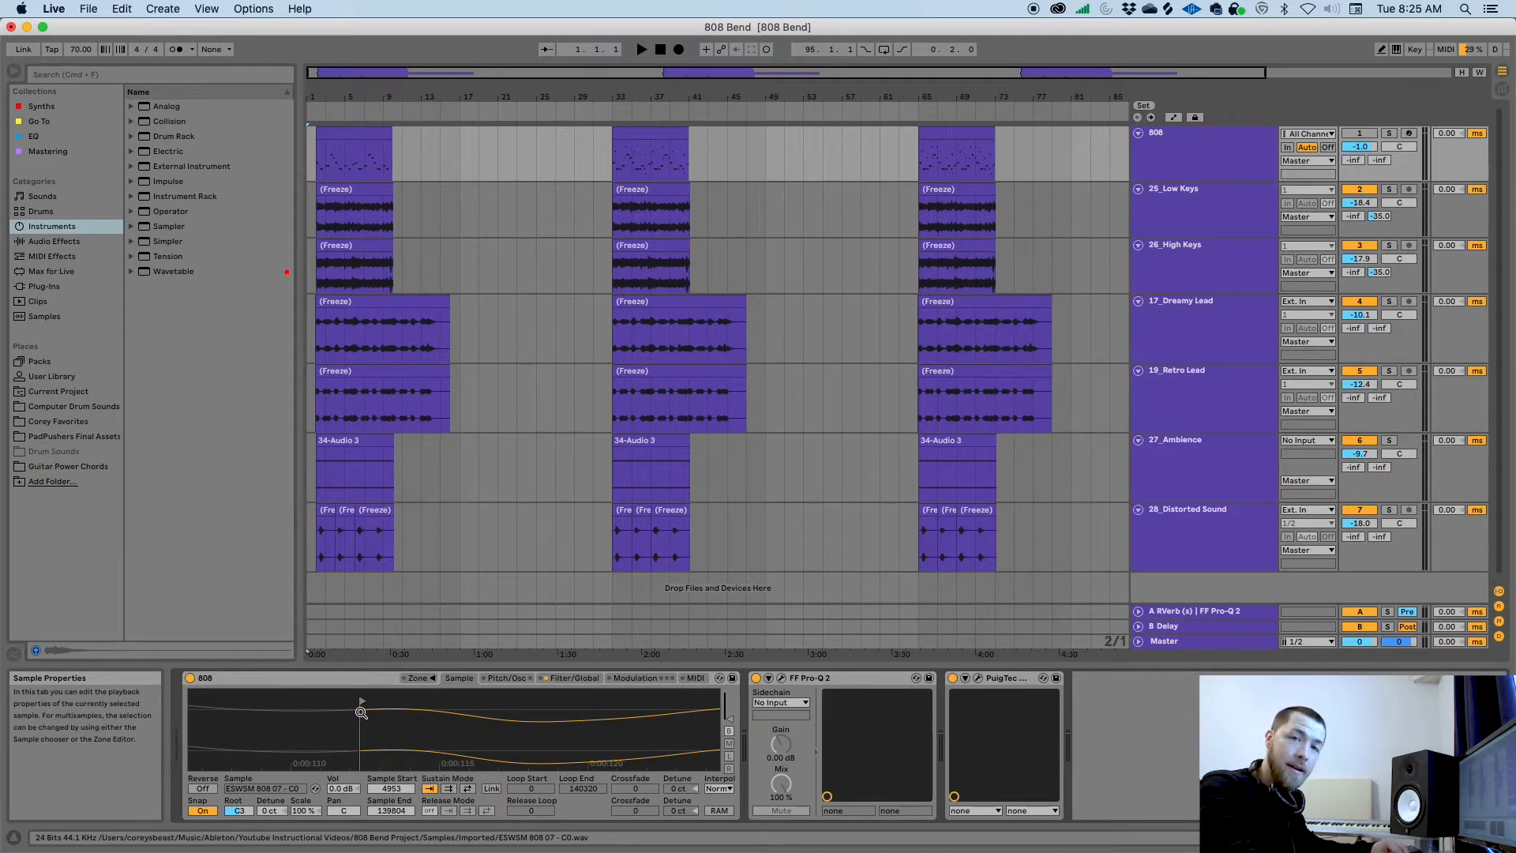
drag(361, 712, 371, 738)
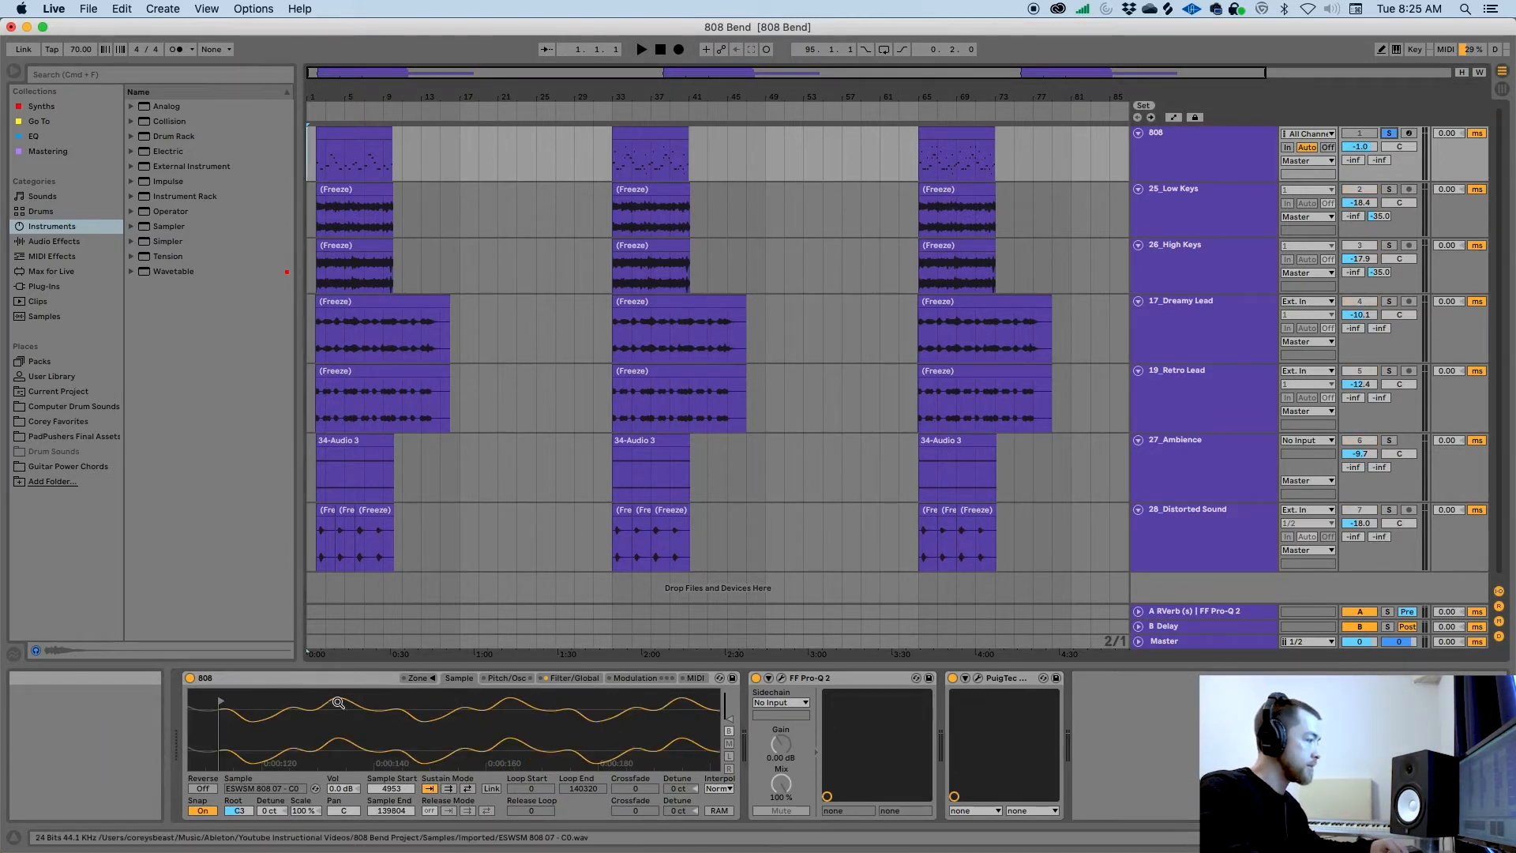
drag(366, 728, 531, 731)
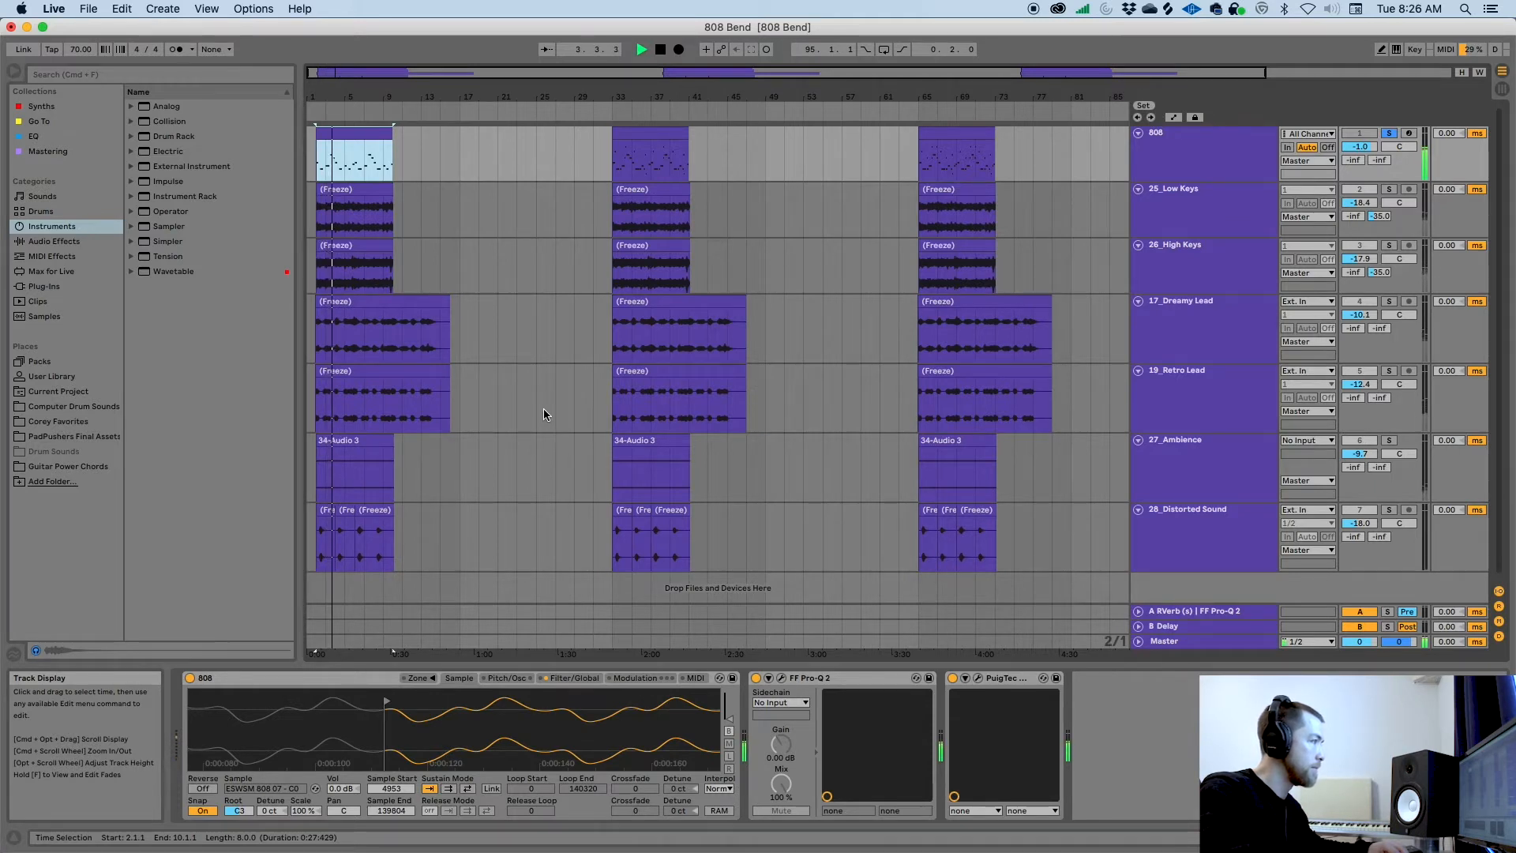
key(space)
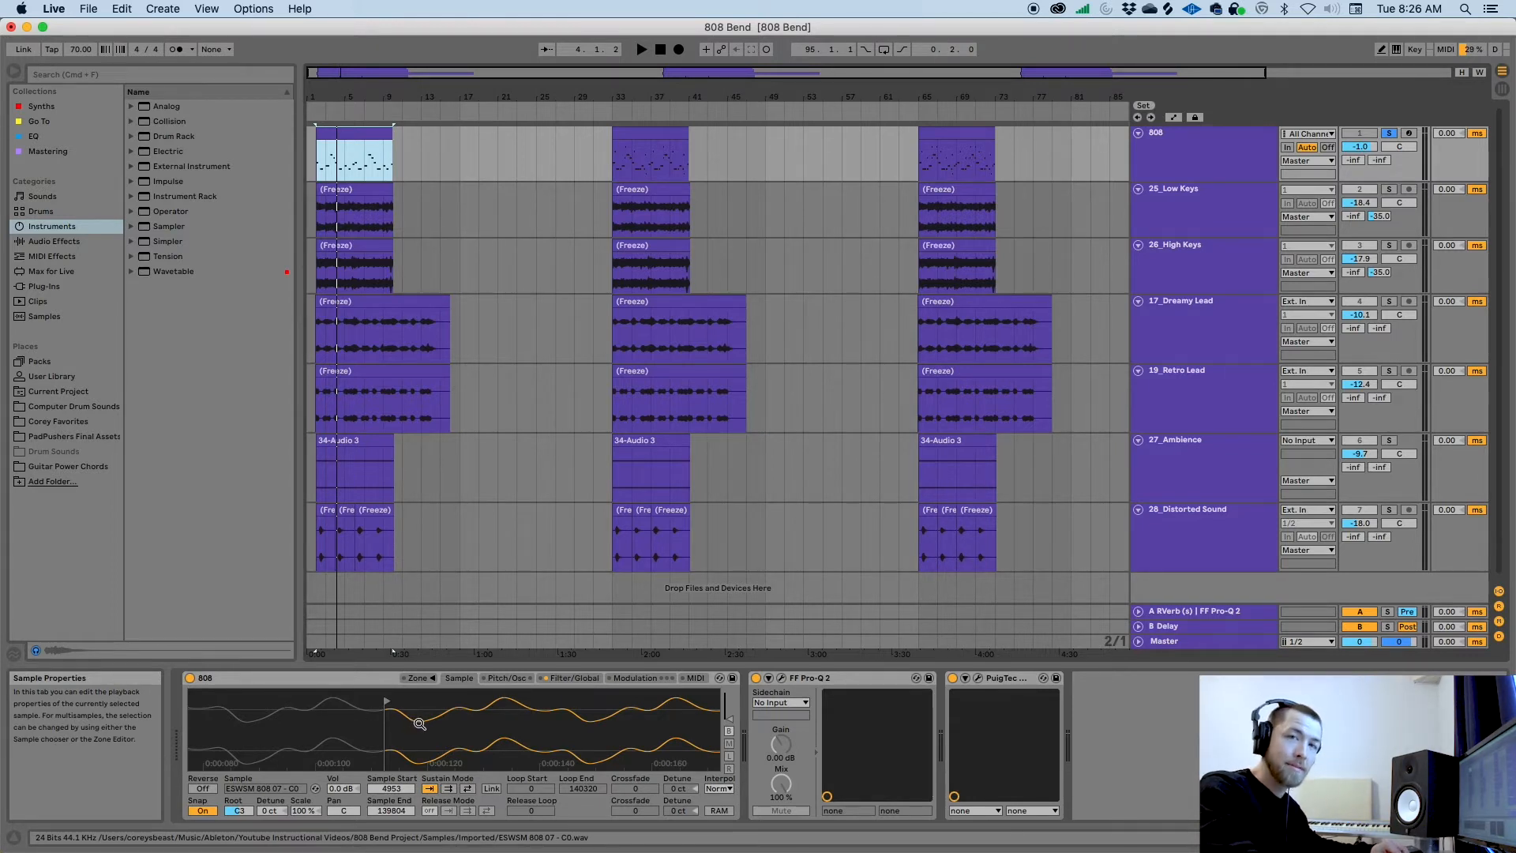
Move the 808 sample's start point earlier to 3987 and audition the first 808 clip.
drag(386, 710, 261, 735)
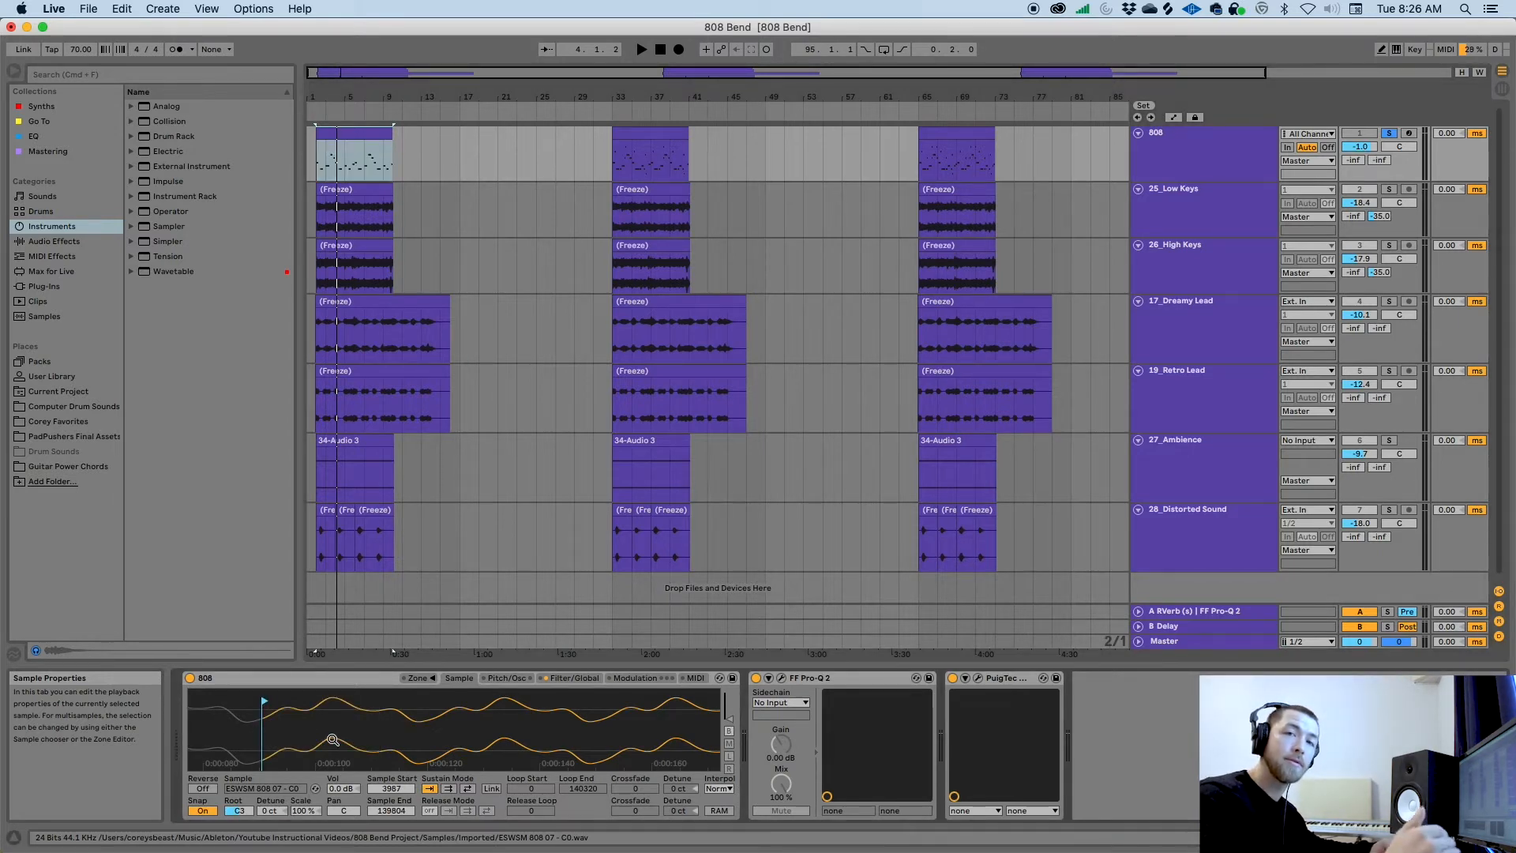
key(space)
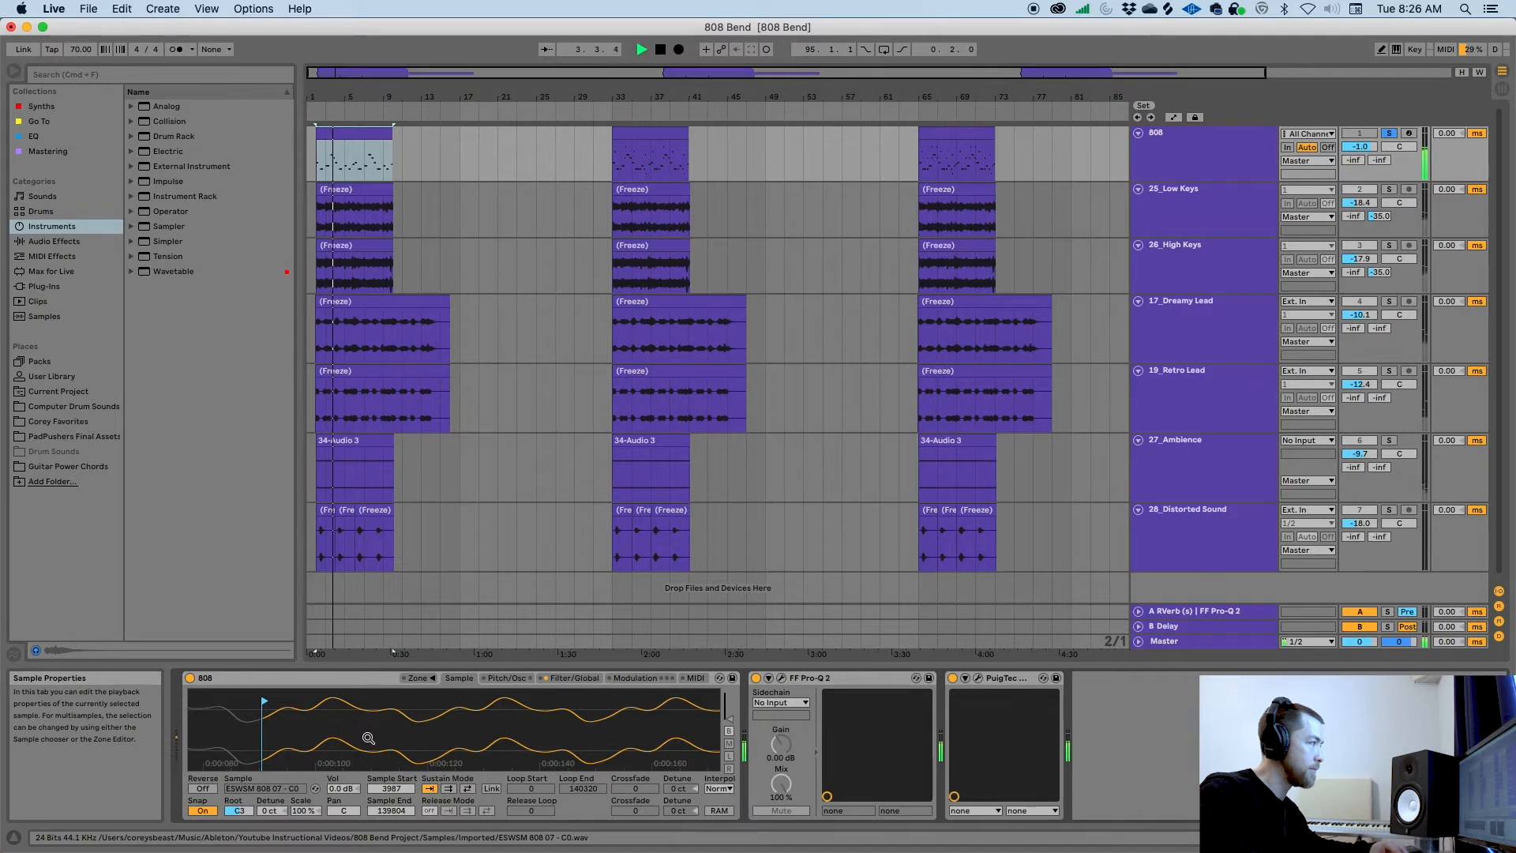
key(space)
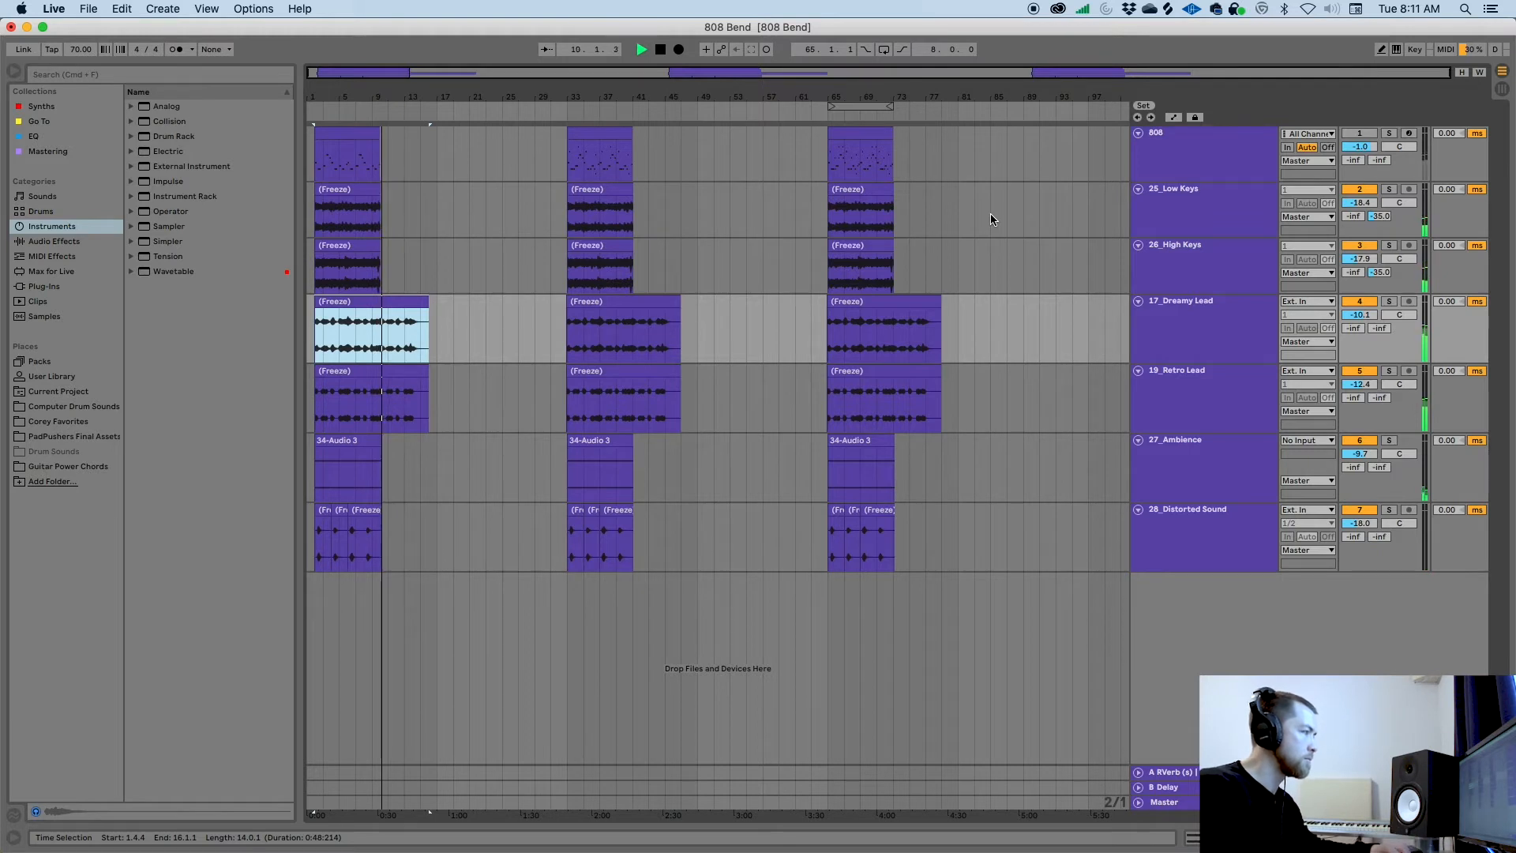
Stop playback, open the notes of the first 808 clip at bar 2 and enlarge the note editor.
key(space)
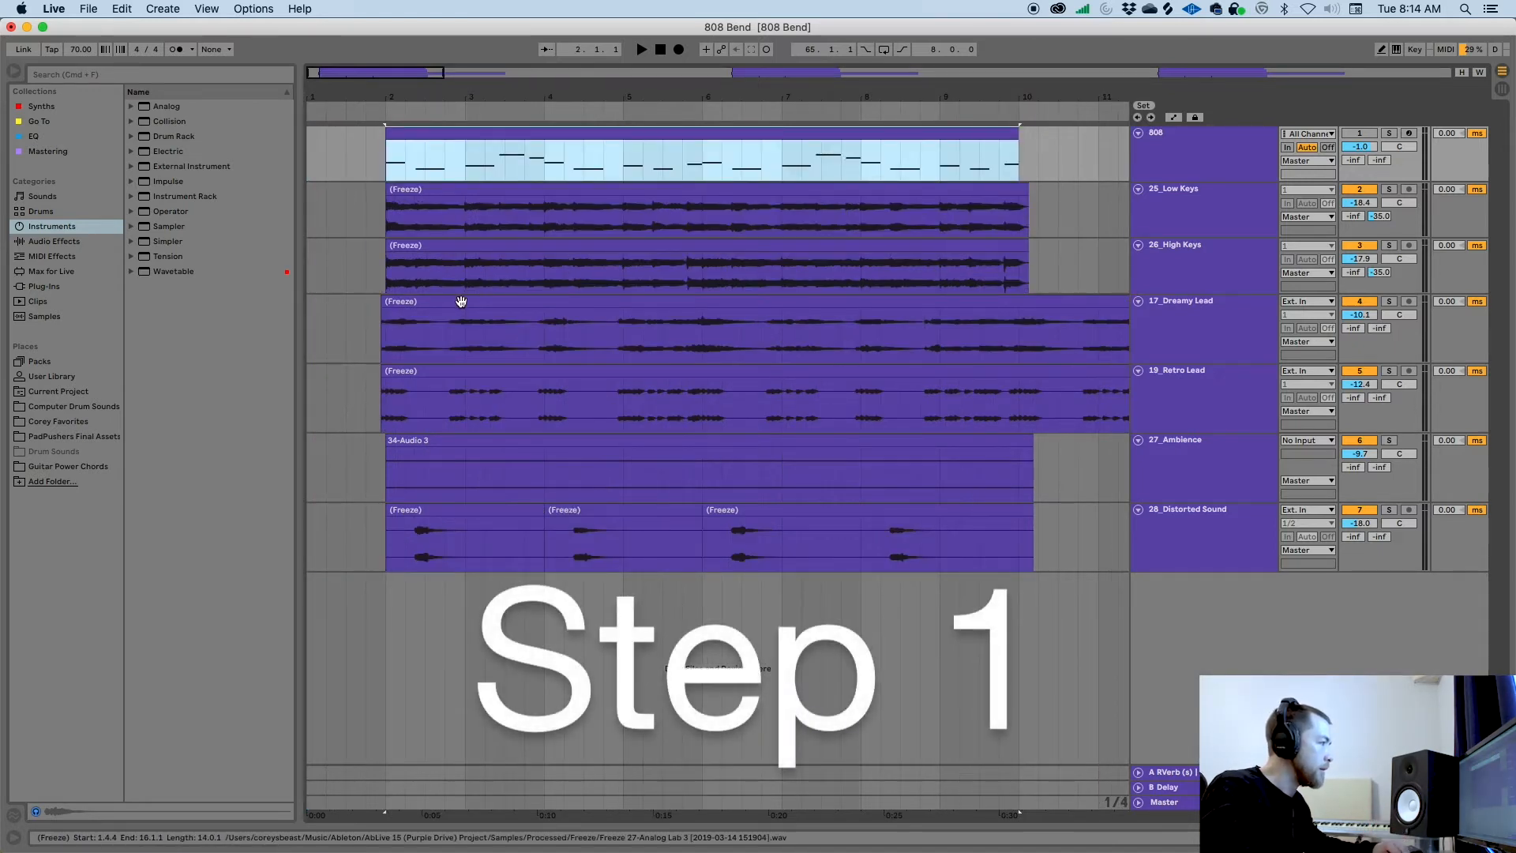
click(461, 302)
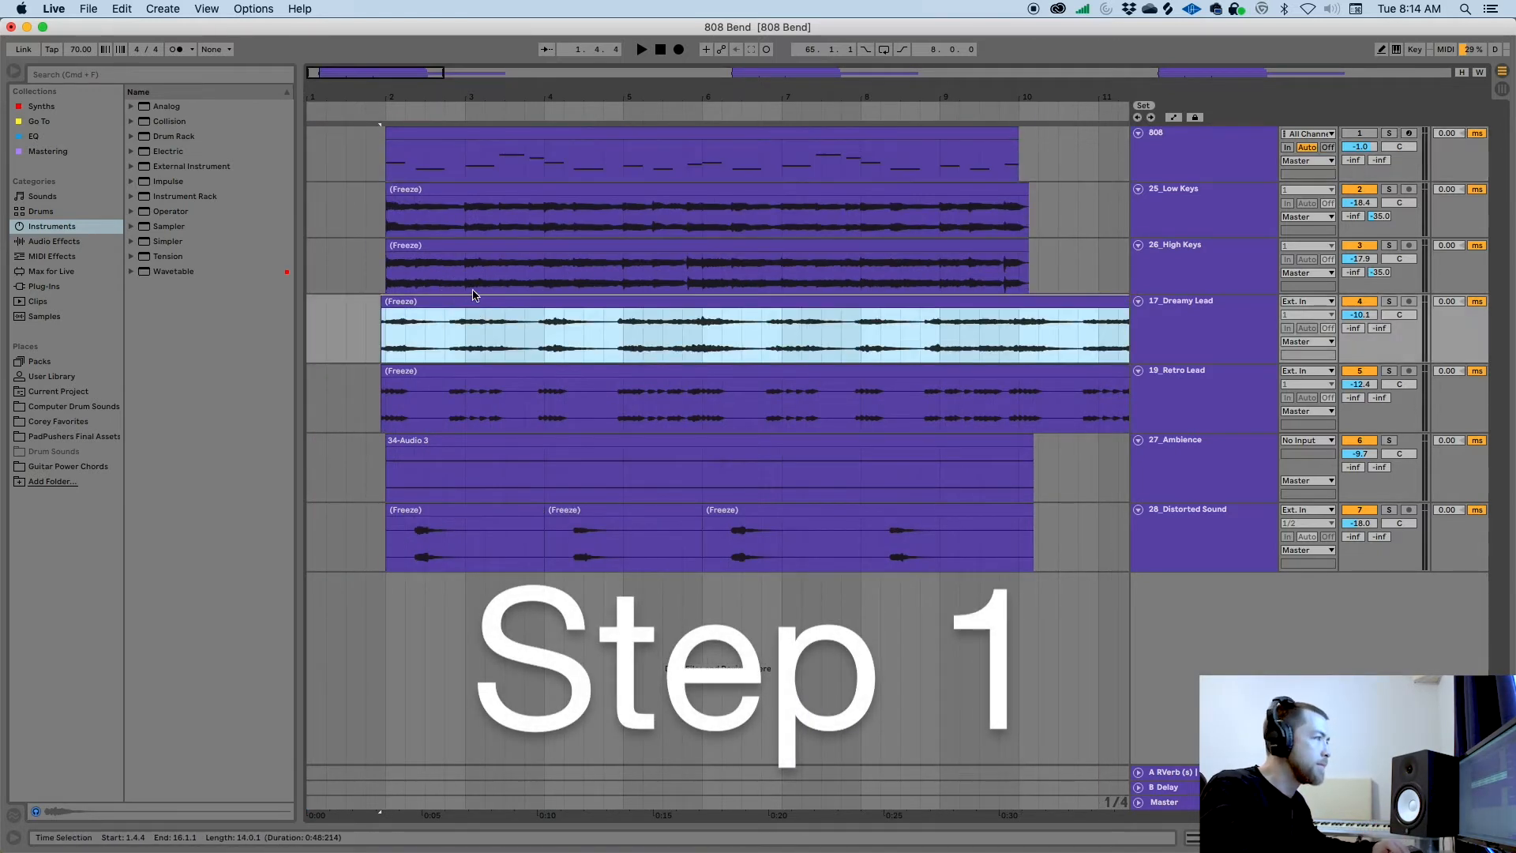
scroll(662, 237, right, 1)
double_click(631, 134)
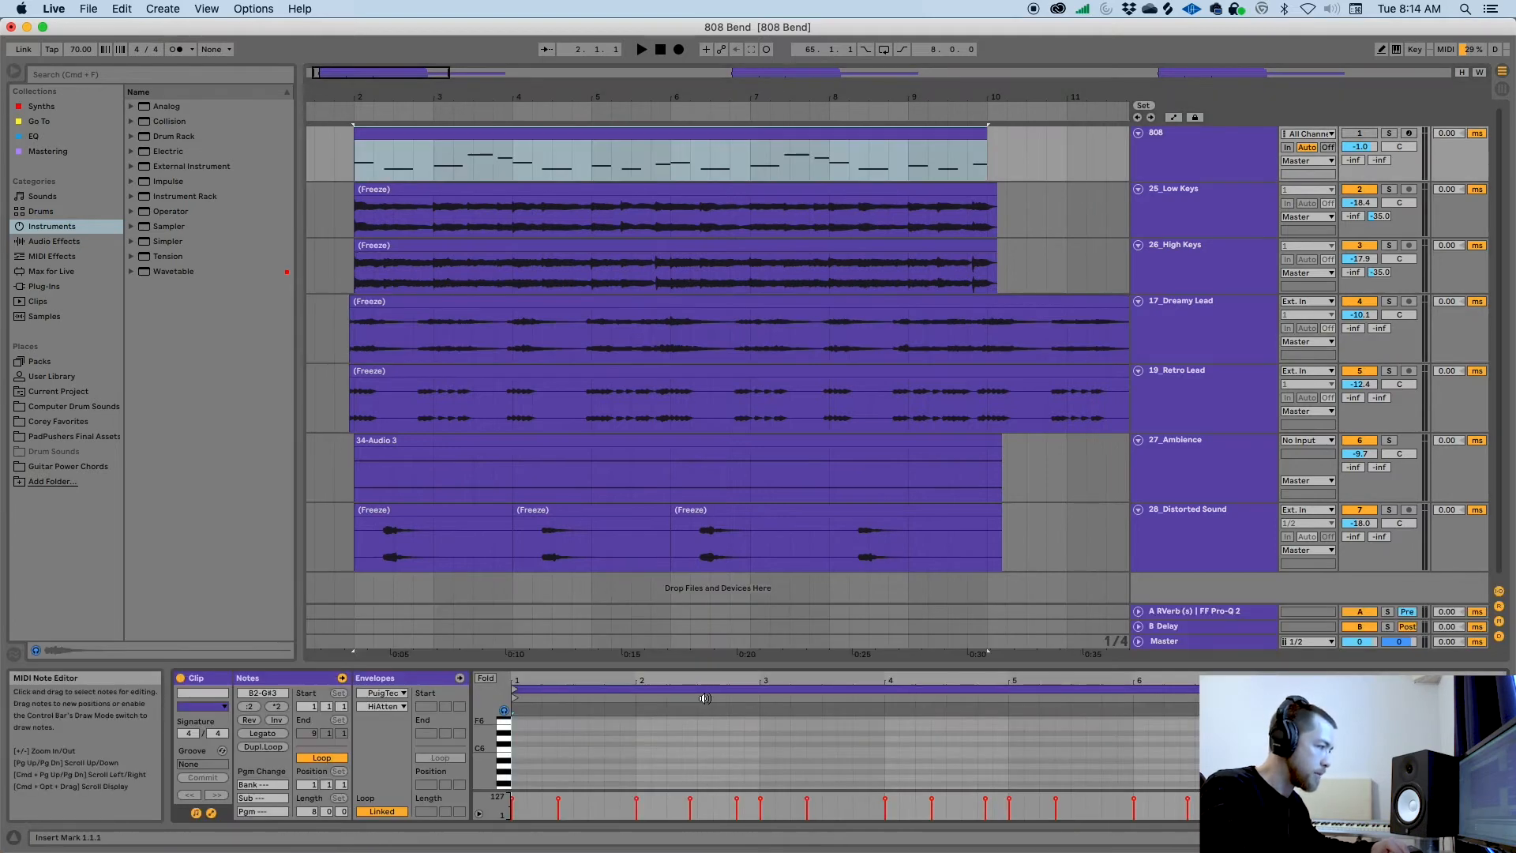
drag(709, 664, 709, 379)
Play the first section from bar 2 to hear its basic 808 pattern.
click(344, 110)
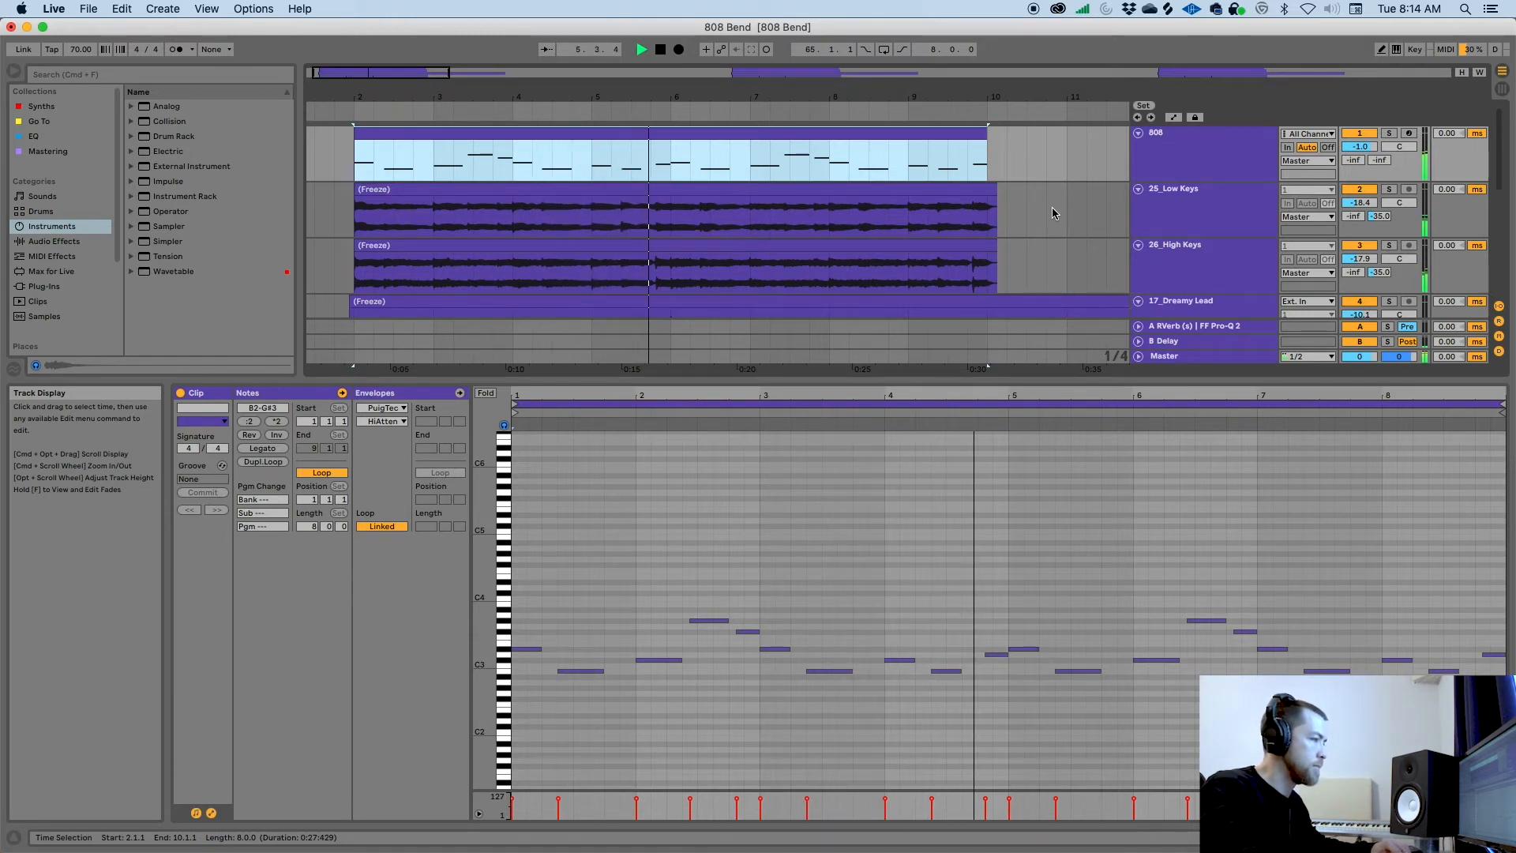
key(space)
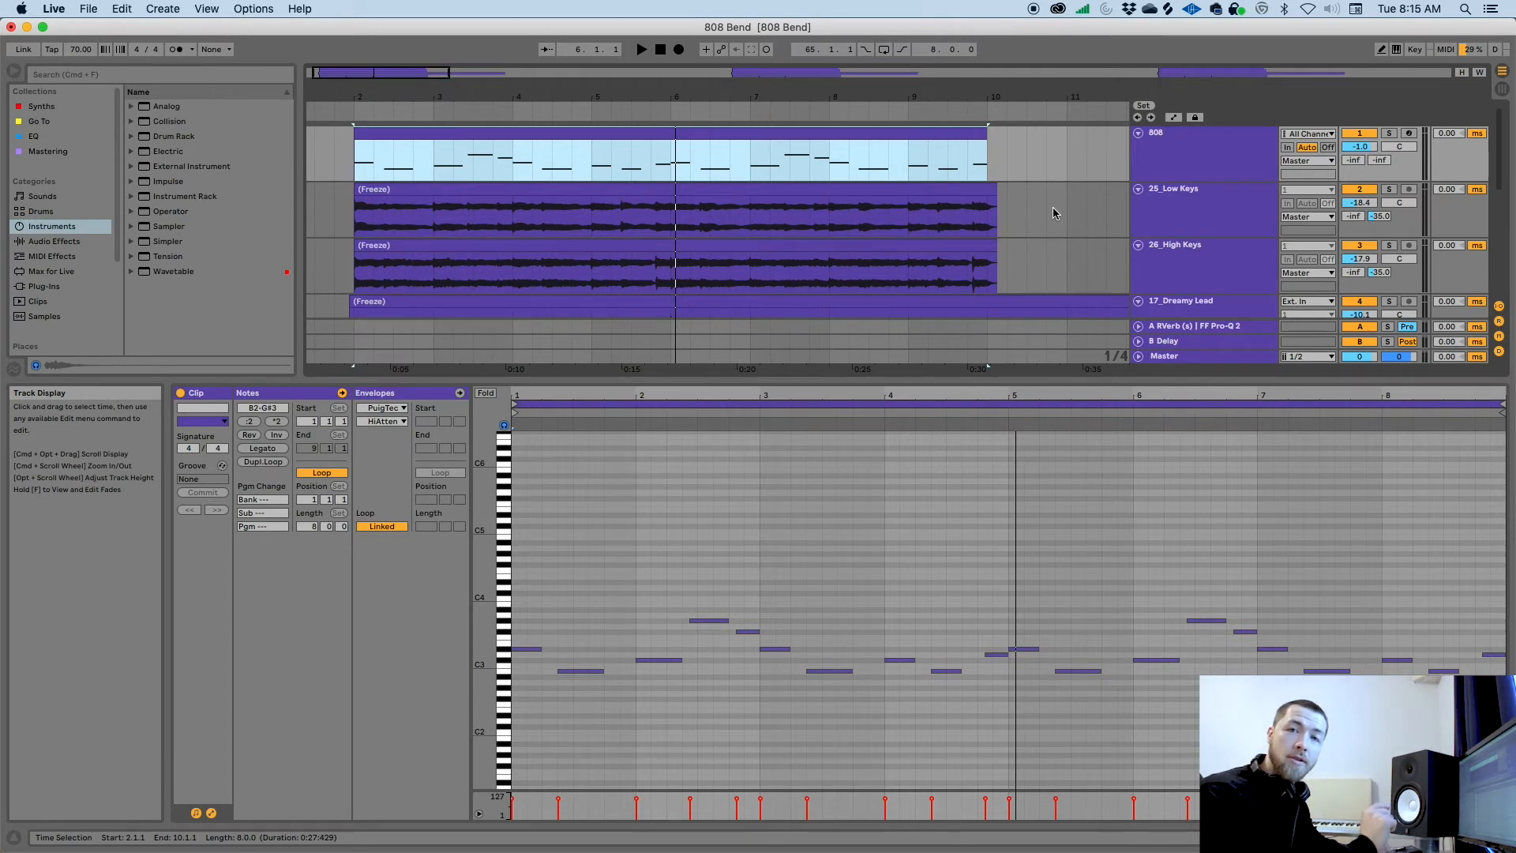
Open the notes of the second 808 clip at bar 33 and play that section through.
scroll(790, 135, down, 10)
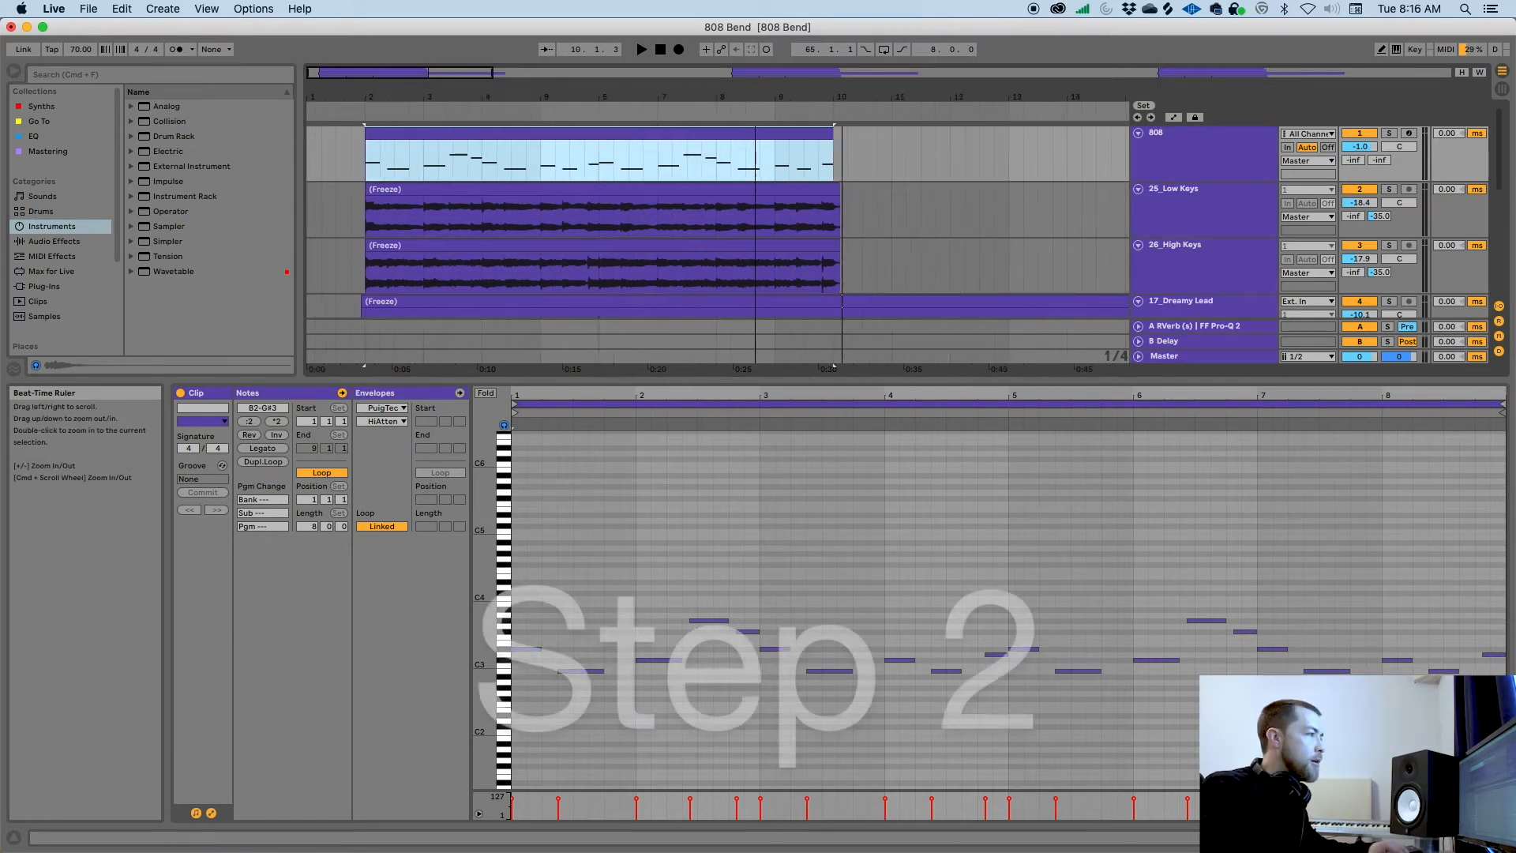
click(879, 134)
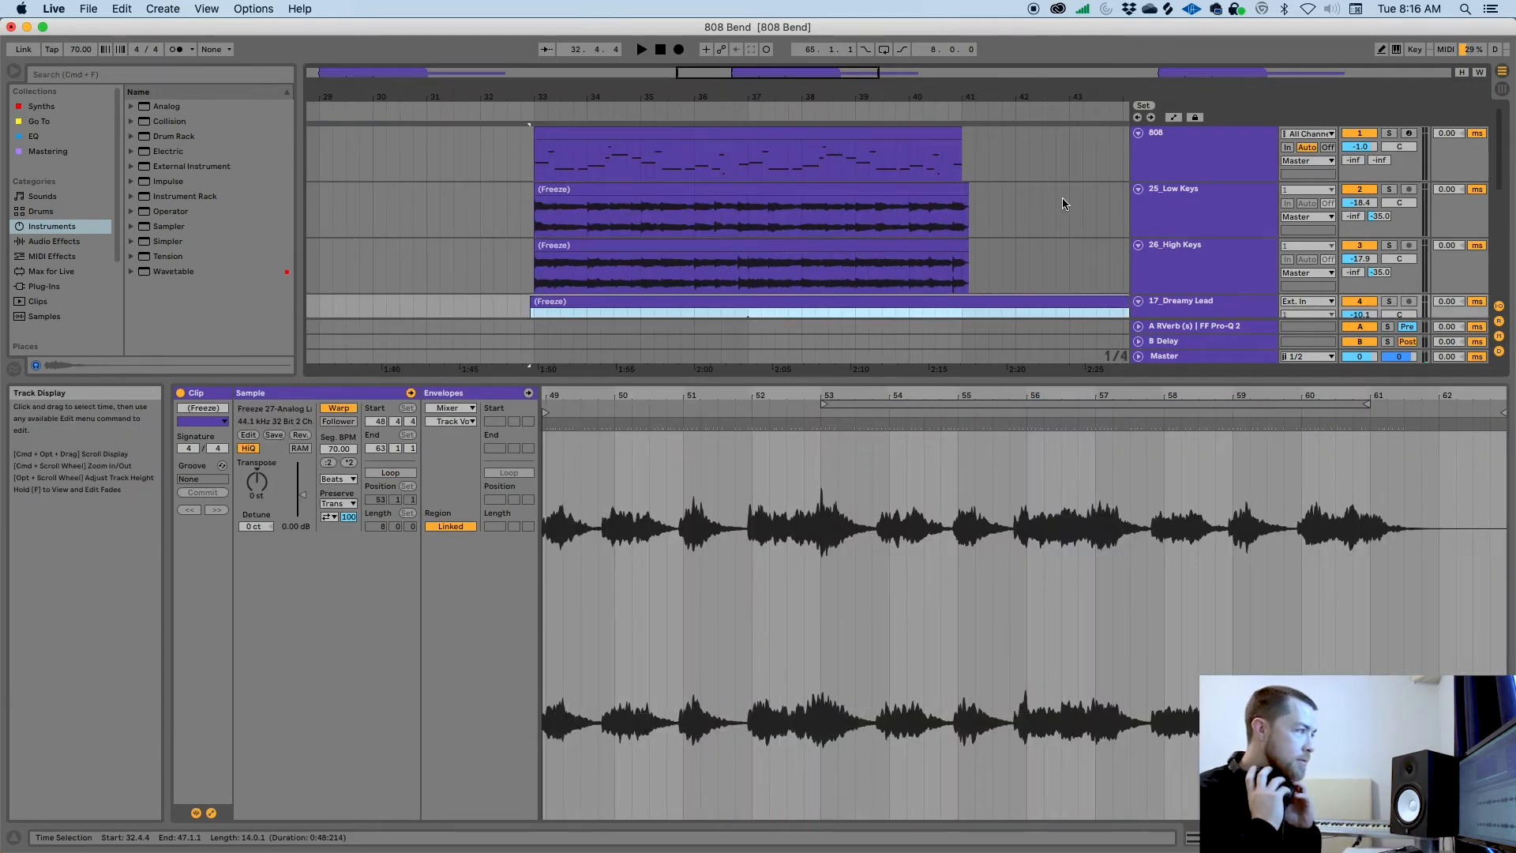
key(space)
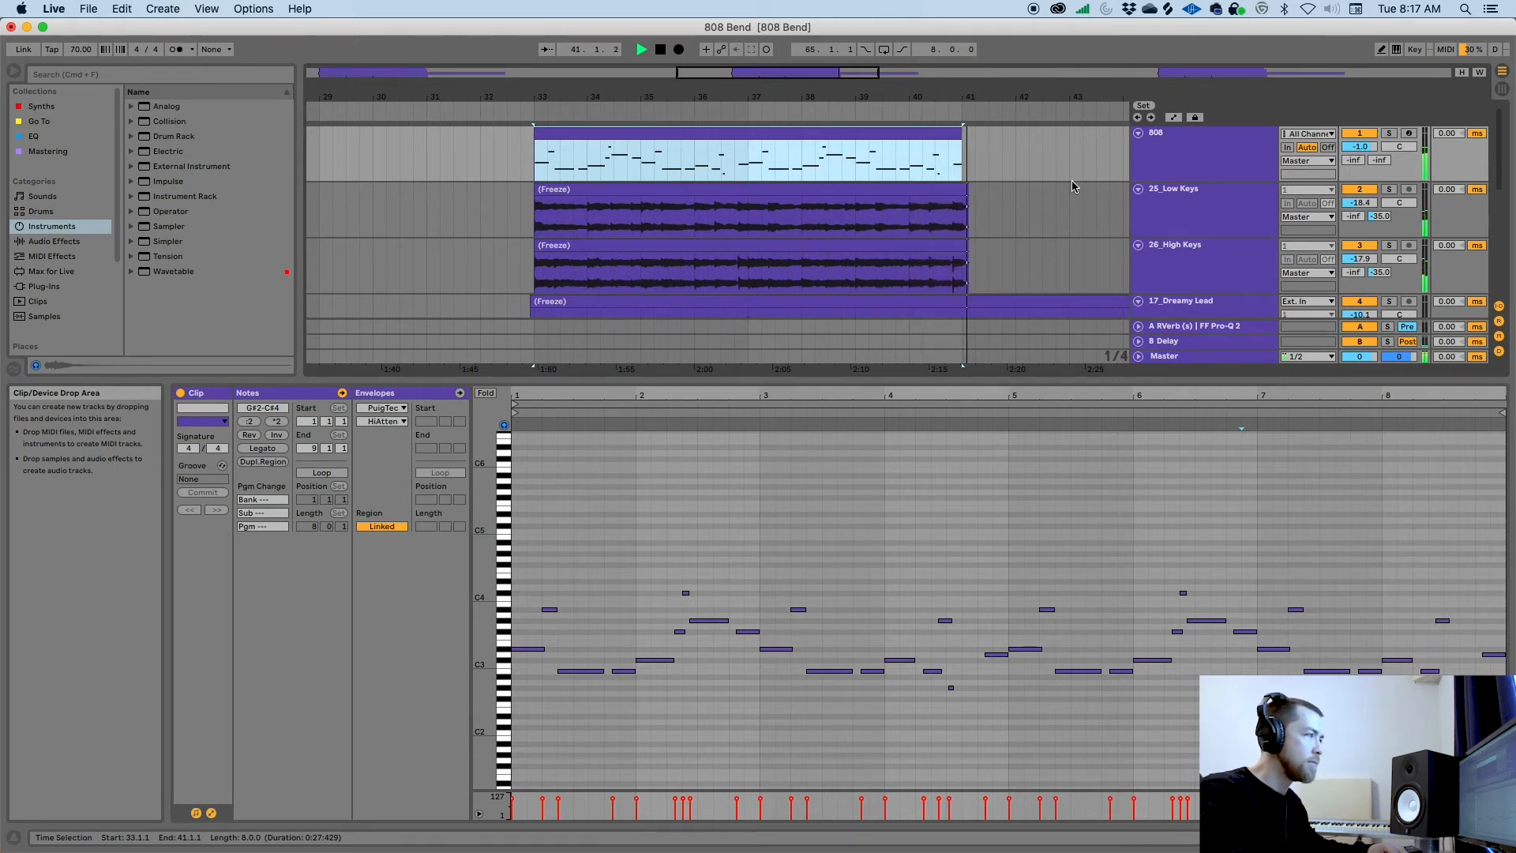
key(space)
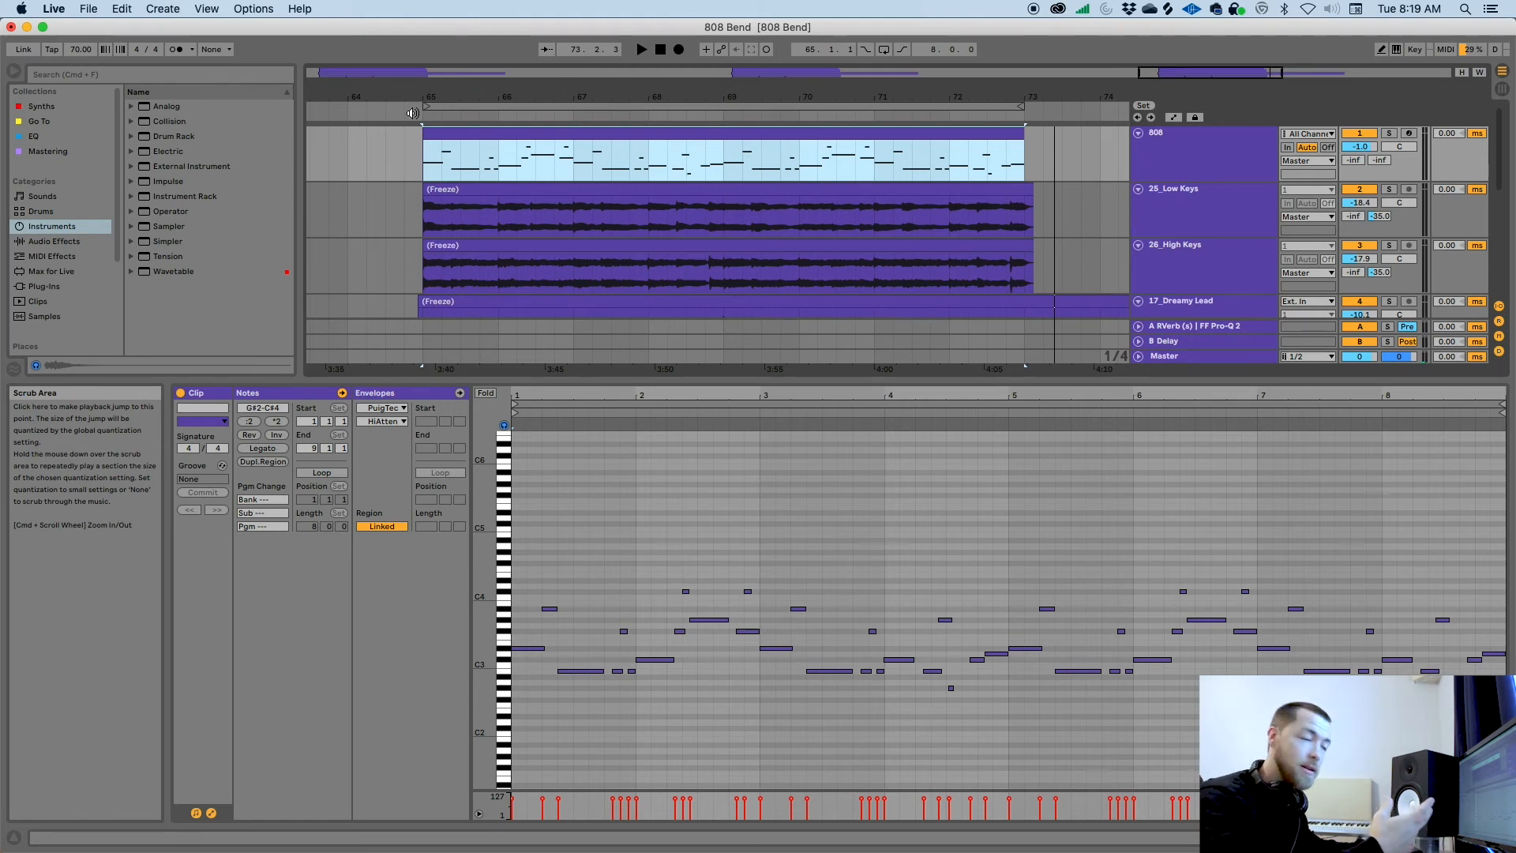
click(510, 658)
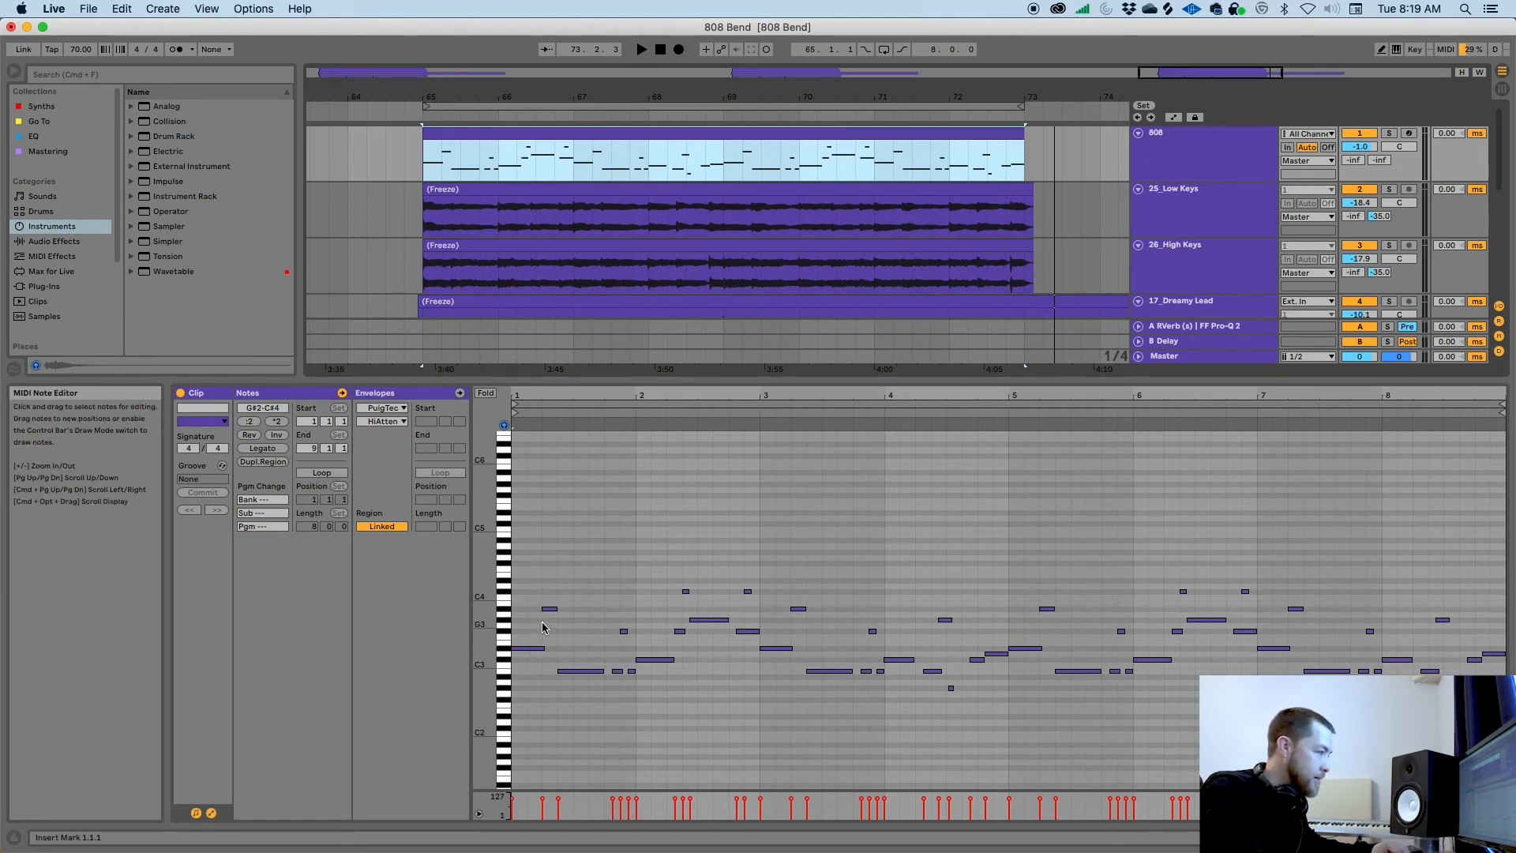
double_click(624, 631)
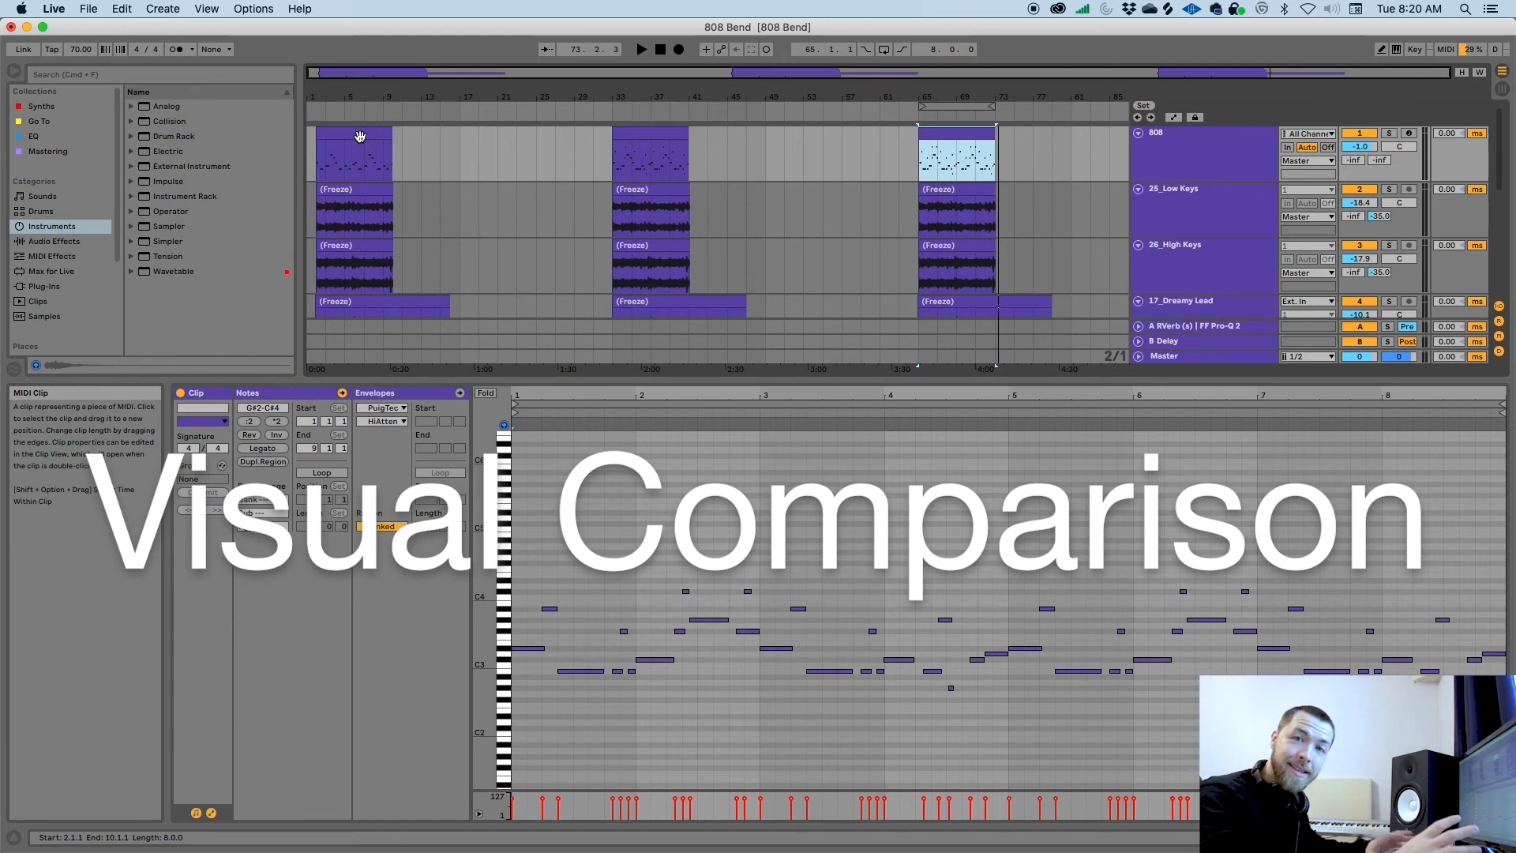
Compare the note patterns of the three 808 clips at bars 2, 33 and 65 in turn.
click(357, 137)
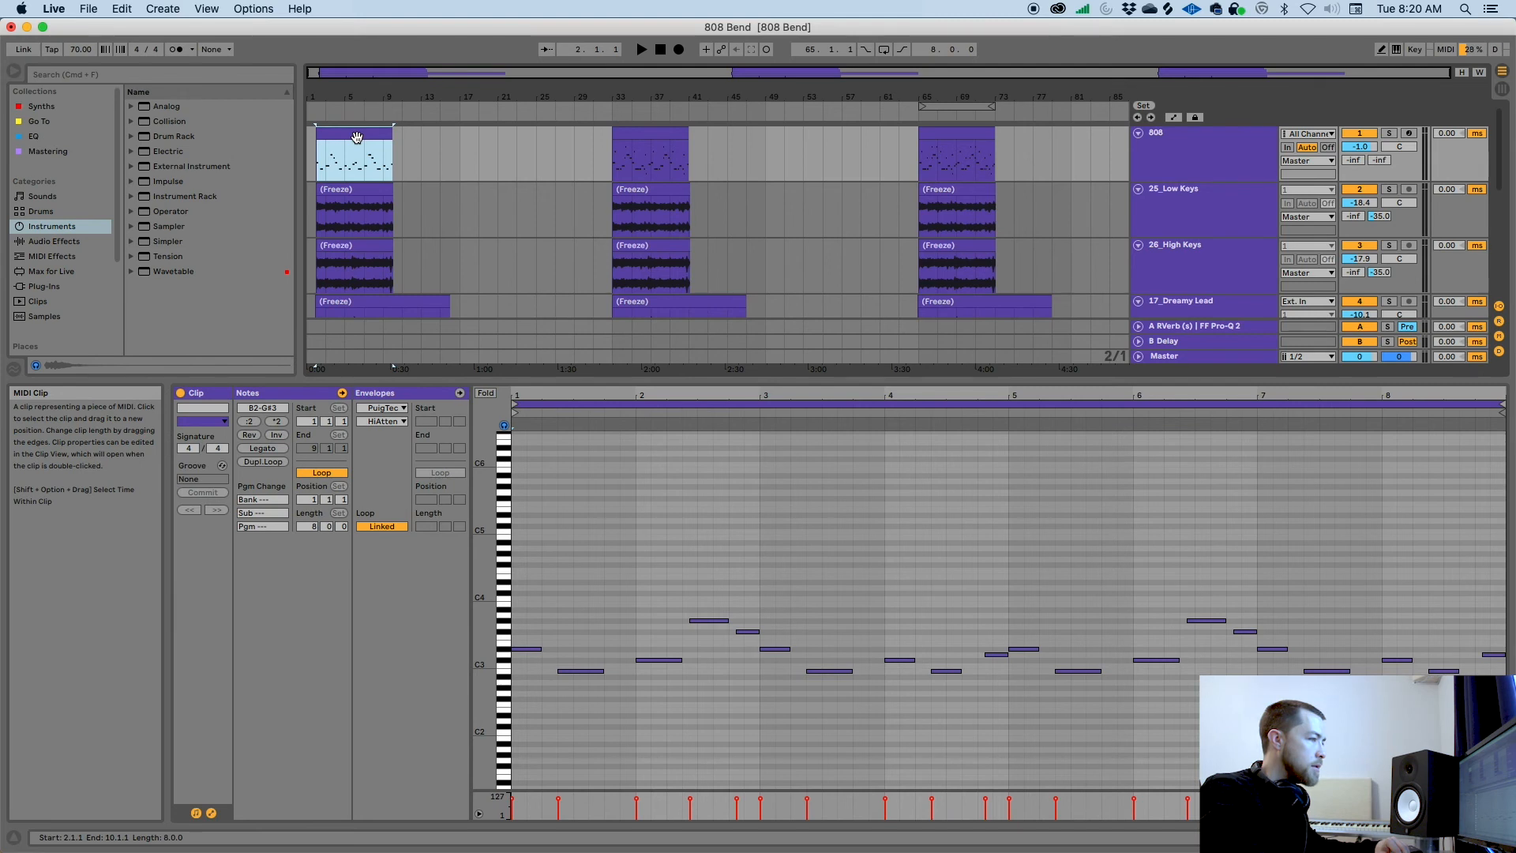
click(646, 135)
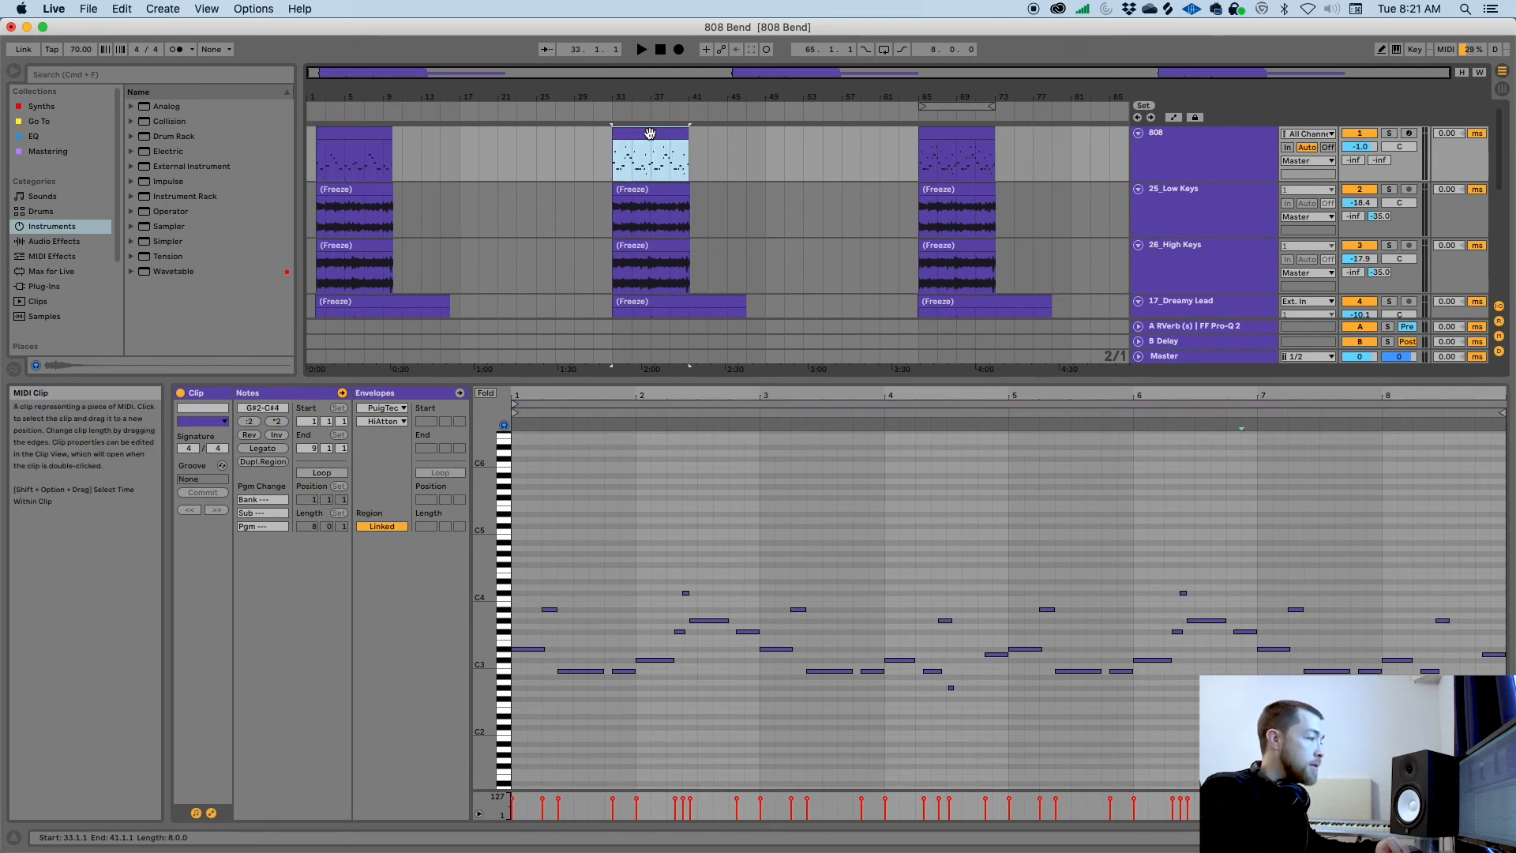
click(956, 134)
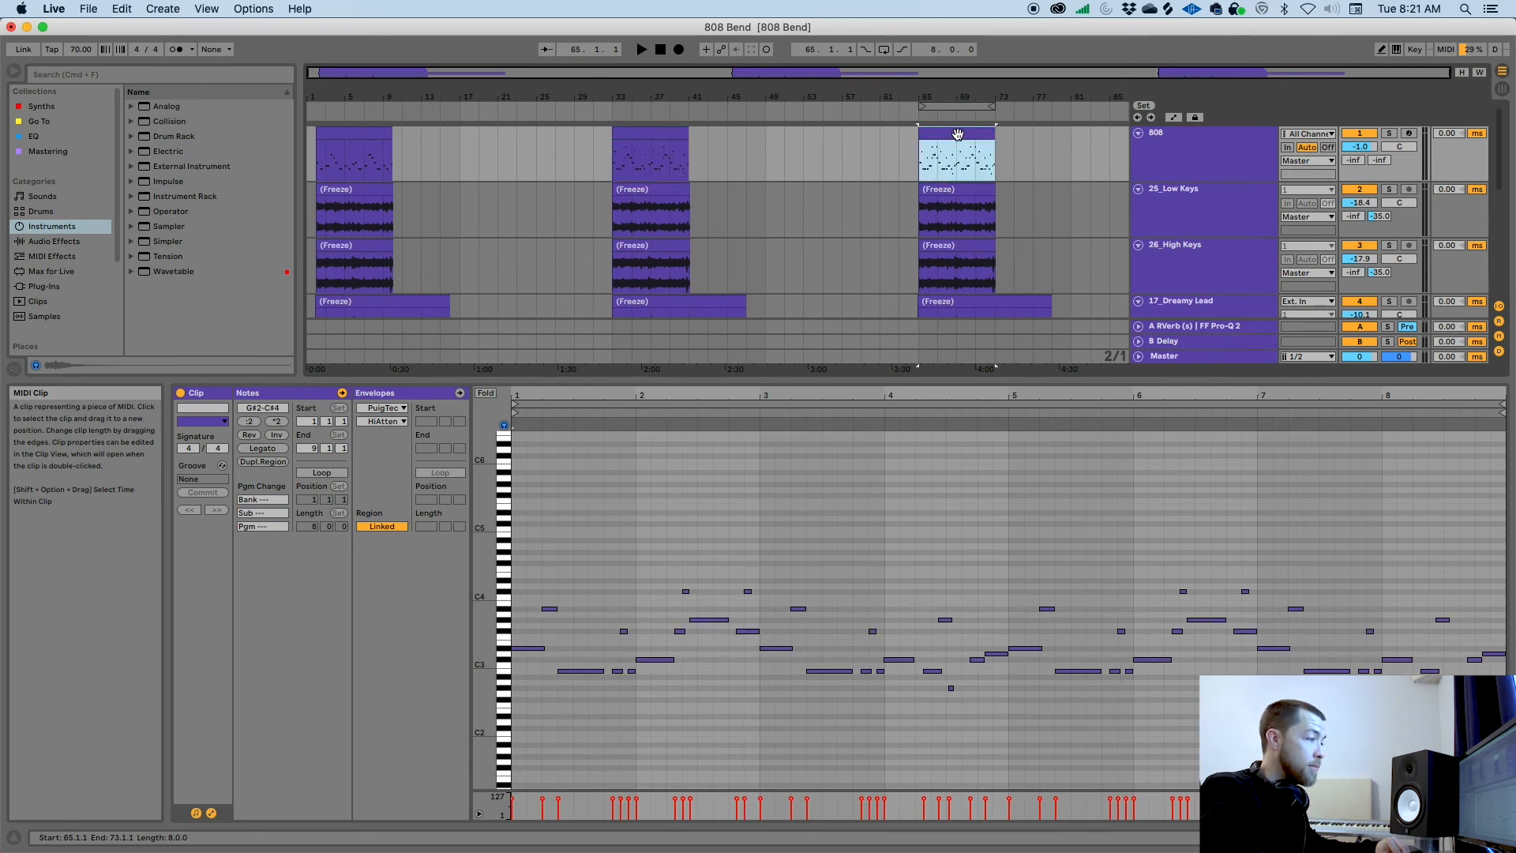